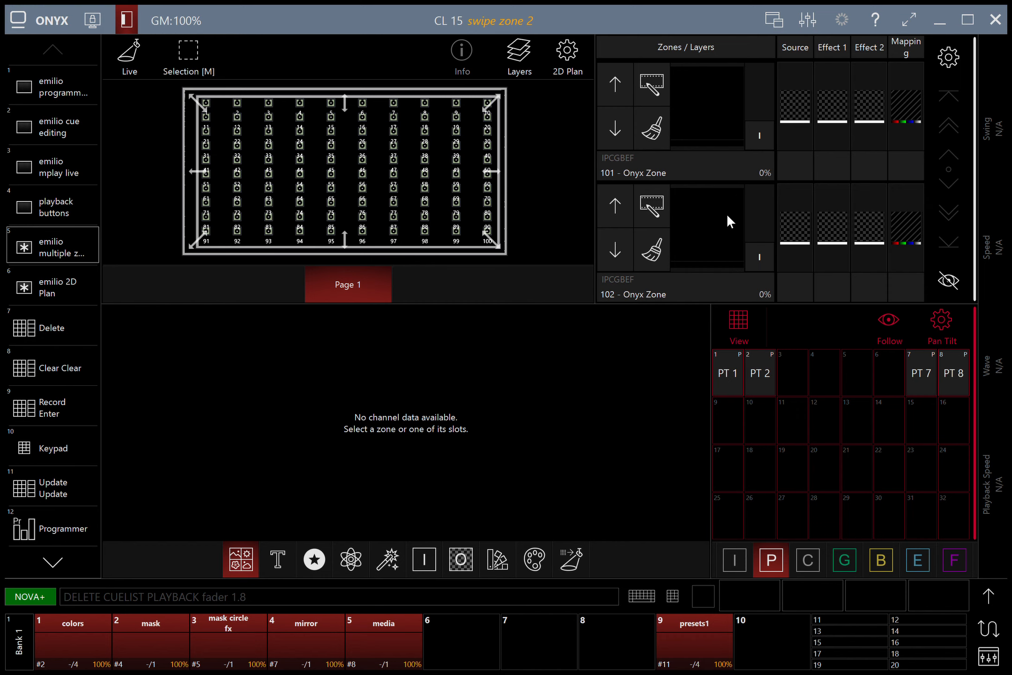
Step: Raise zone 102 to full and load the plain white image into its Source slot
{"action": "left_click_drag", "start_coordinate": [755, 253], "coordinate": [752, 178]}
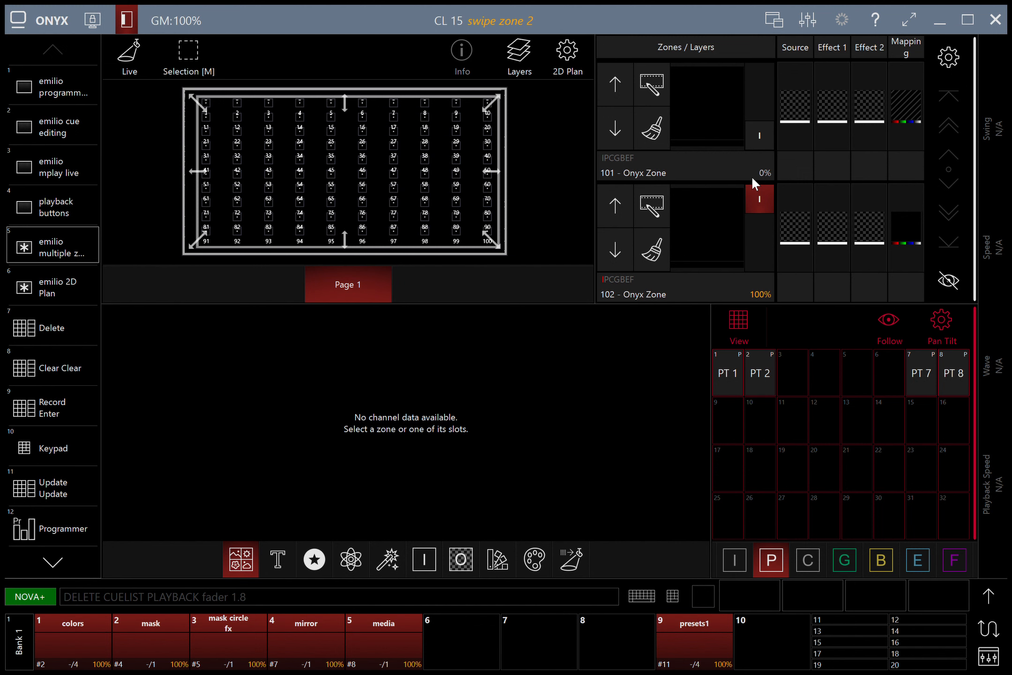
{"action": "left_click", "coordinate": [795, 228]}
{"action": "left_click", "coordinate": [491, 415]}
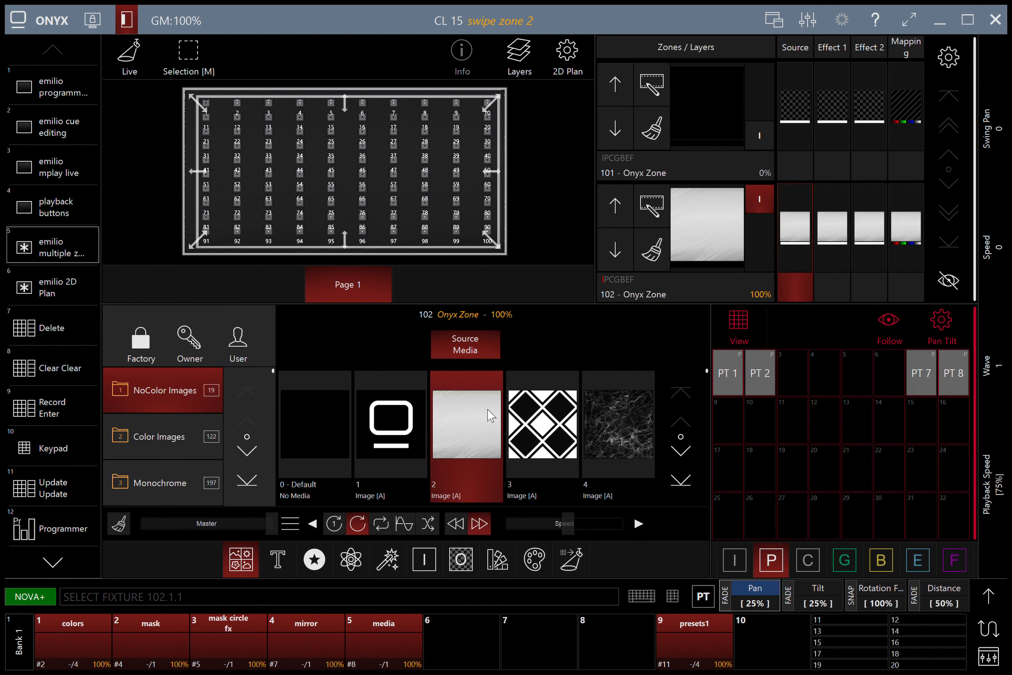
Step: Narrow the white image to a quarter-width bar shifted to the zone's left edge
{"action": "left_click", "coordinate": [995, 596]}
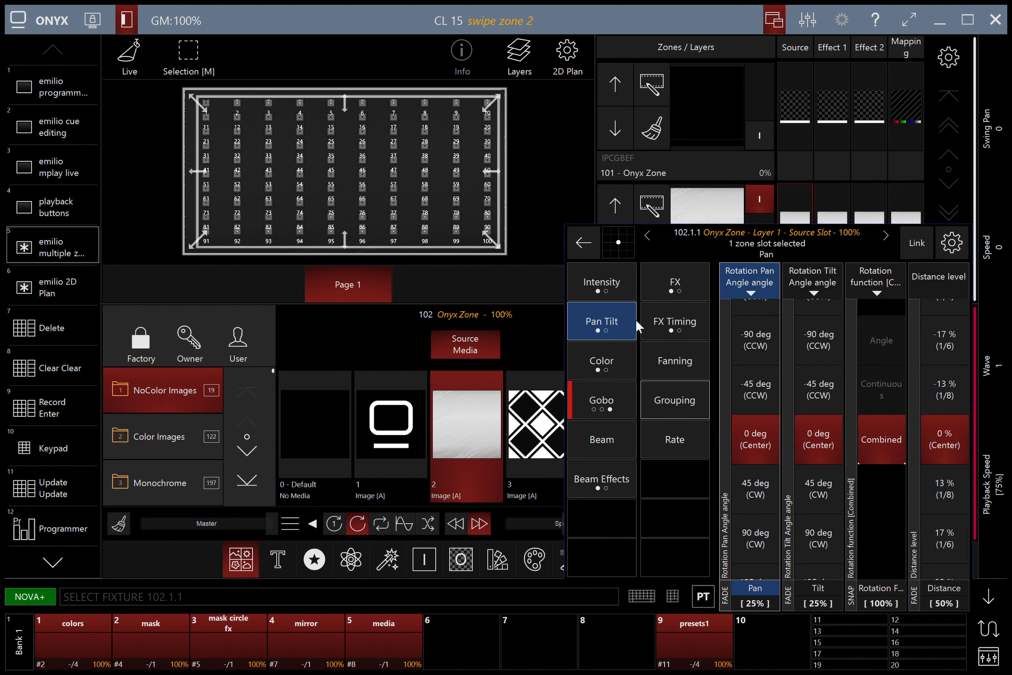
{"action": "left_click", "coordinate": [618, 319]}
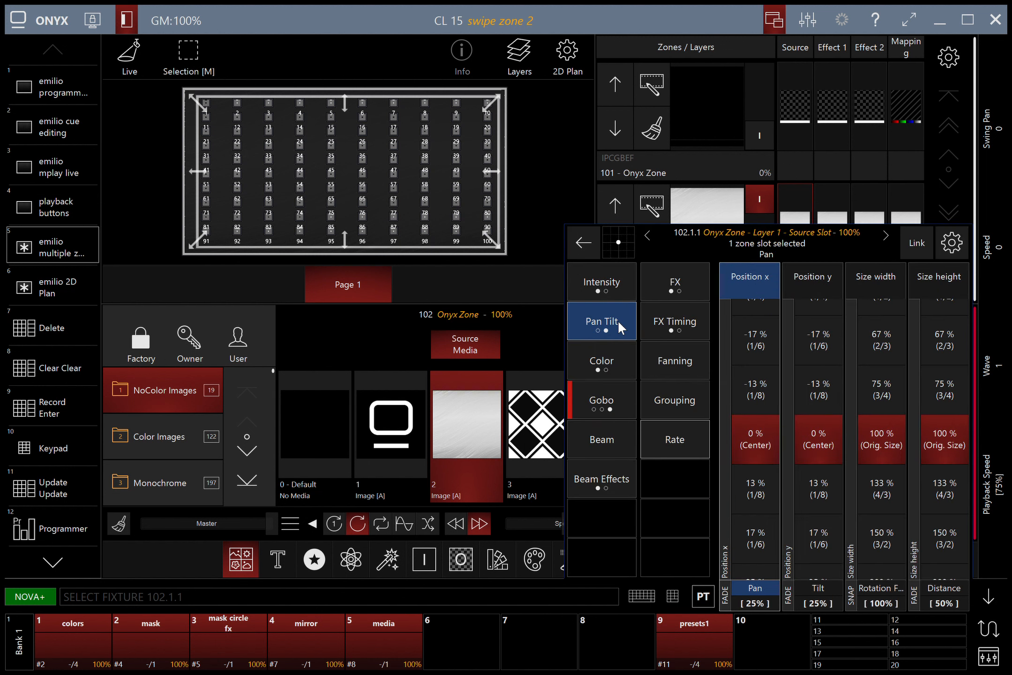
{"action": "left_click_drag", "start_coordinate": [892, 419], "coordinate": [892, 652]}
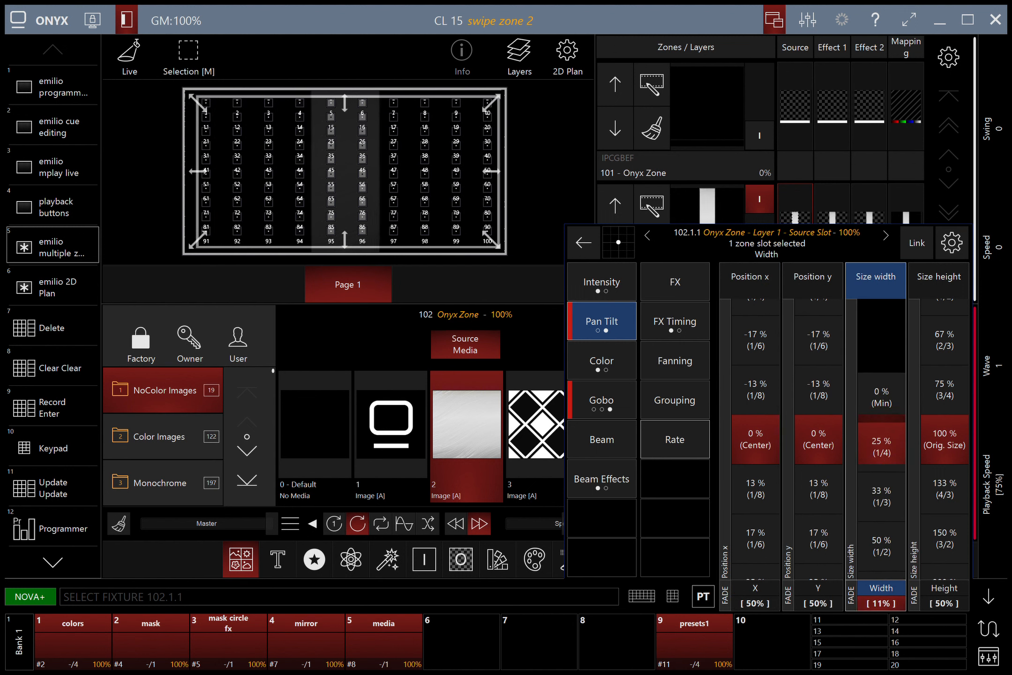
{"action": "left_click_drag", "start_coordinate": [758, 341], "coordinate": [759, 624]}
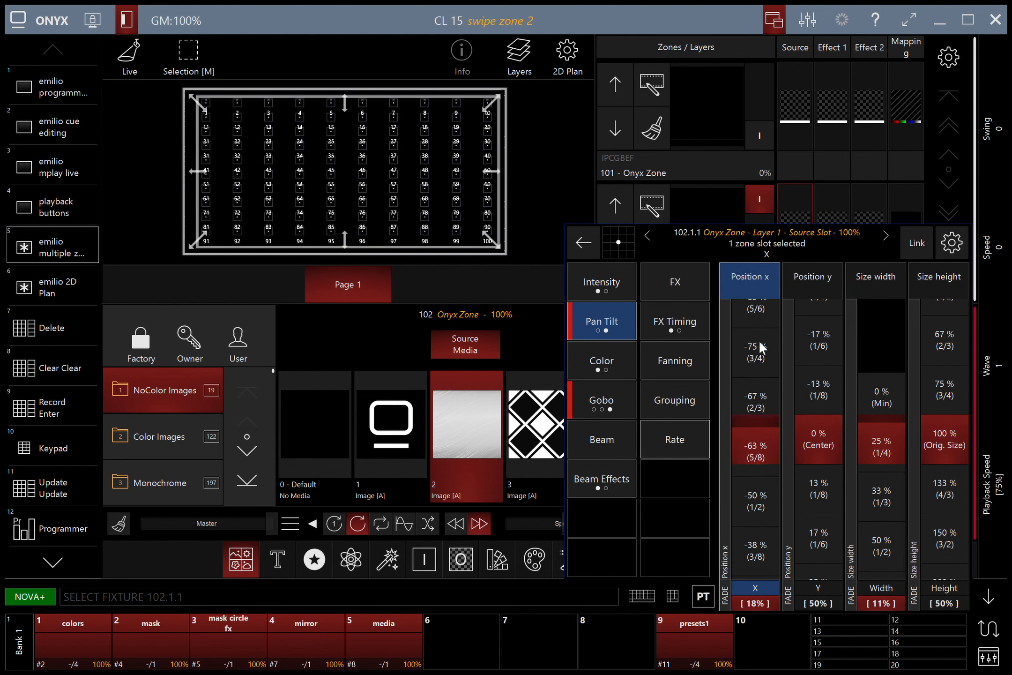
{"action": "left_click", "coordinate": [712, 203]}
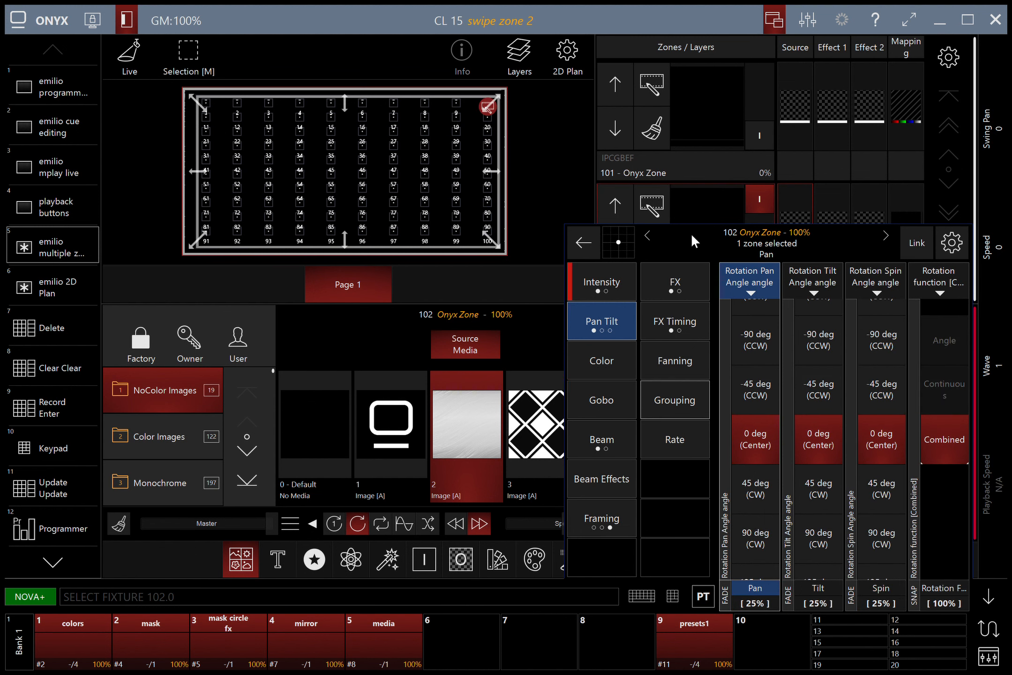
Step: Set zone 102's opacity to 0% and mapping mode to 1 Preset, then start a RECORD command
{"action": "left_click", "coordinate": [601, 278]}
{"action": "left_click", "coordinate": [825, 376]}
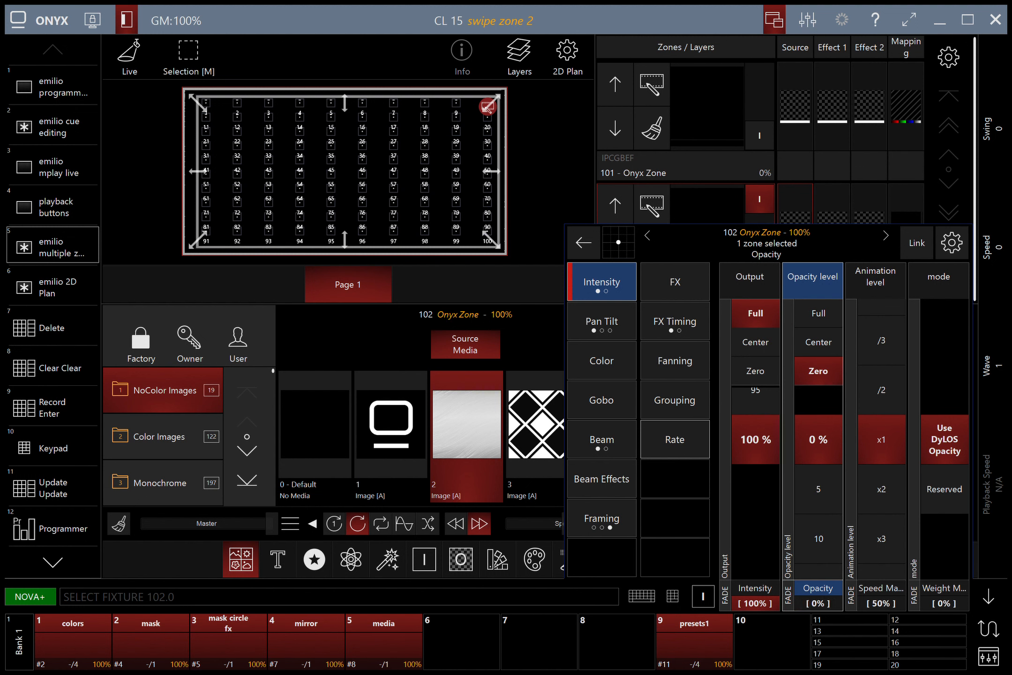
{"action": "left_click", "coordinate": [920, 212]}
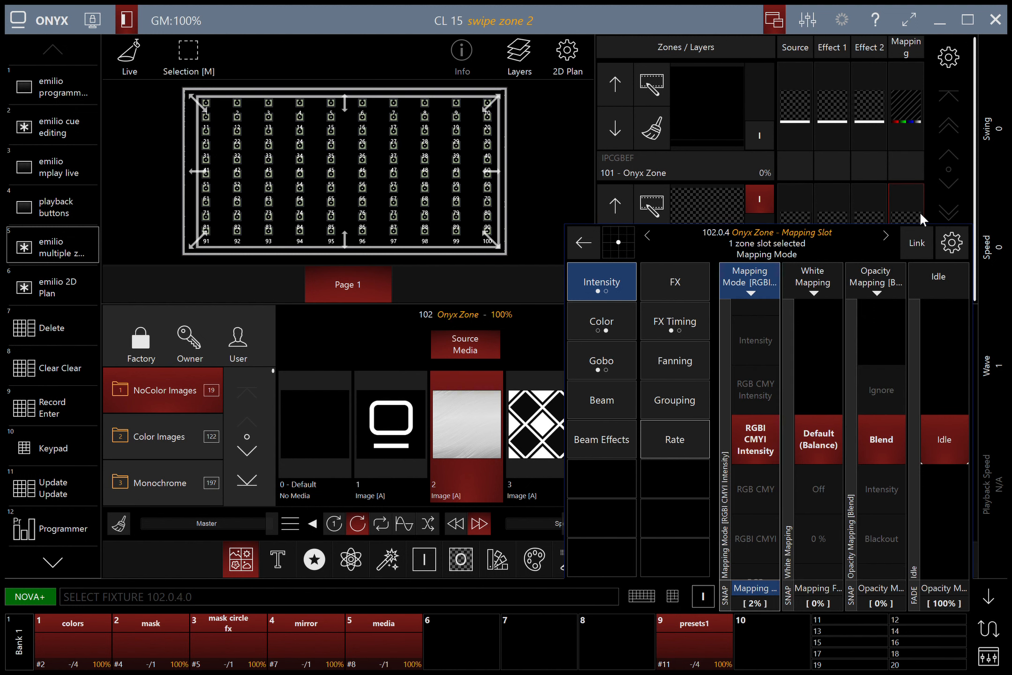
{"action": "left_click", "coordinate": [752, 322]}
{"action": "left_click", "coordinate": [752, 322]}
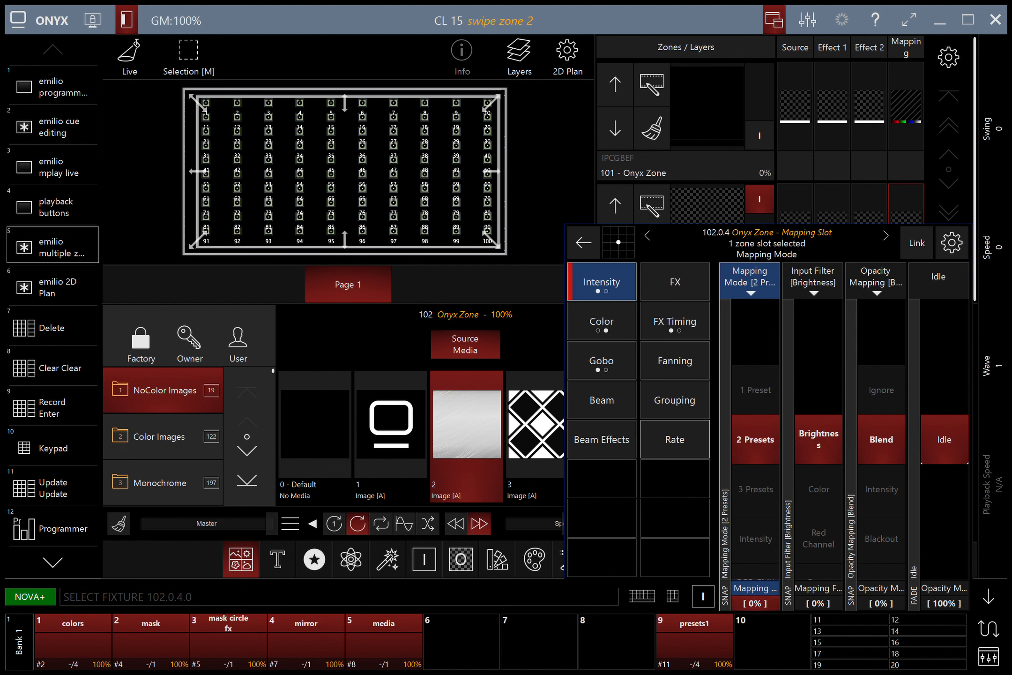
{"action": "left_click", "coordinate": [756, 387]}
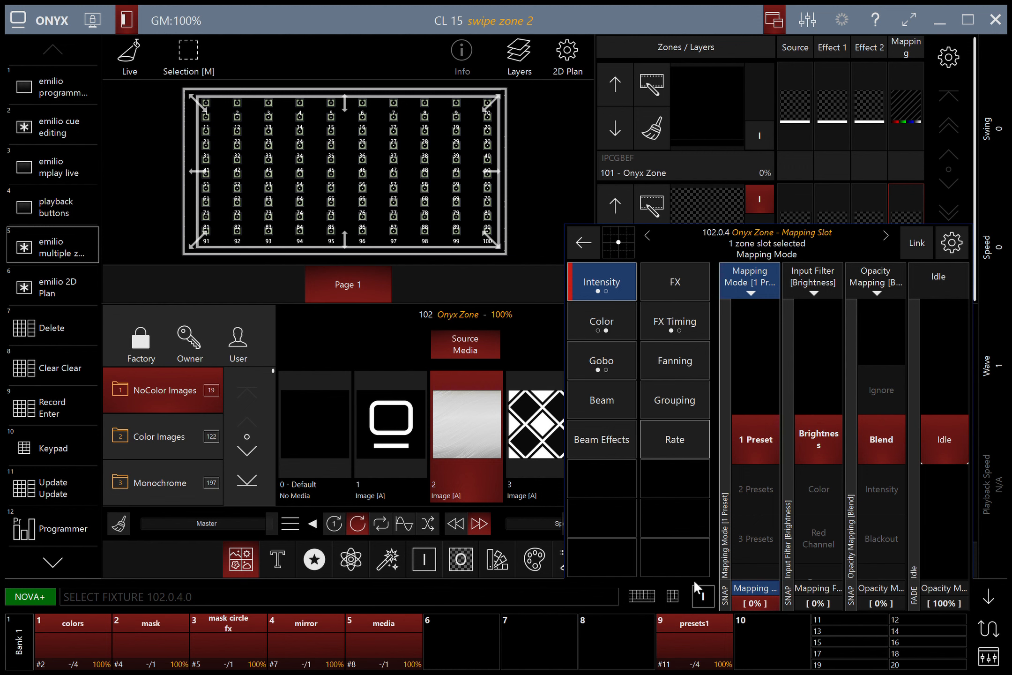
{"action": "left_click", "coordinate": [673, 596]}
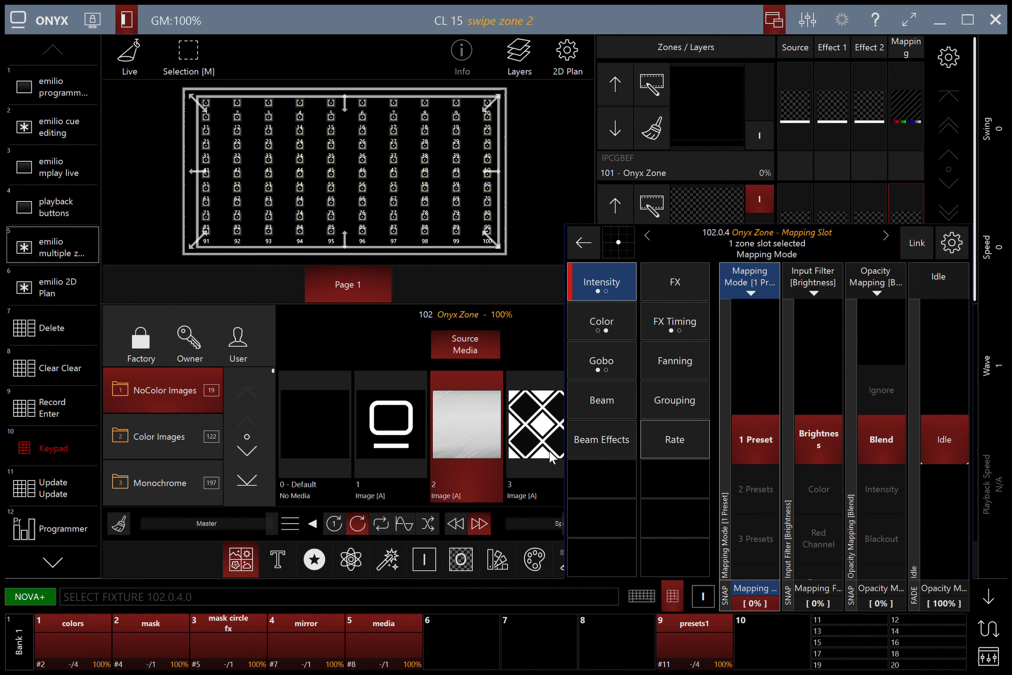
{"action": "left_click", "coordinate": [524, 413]}
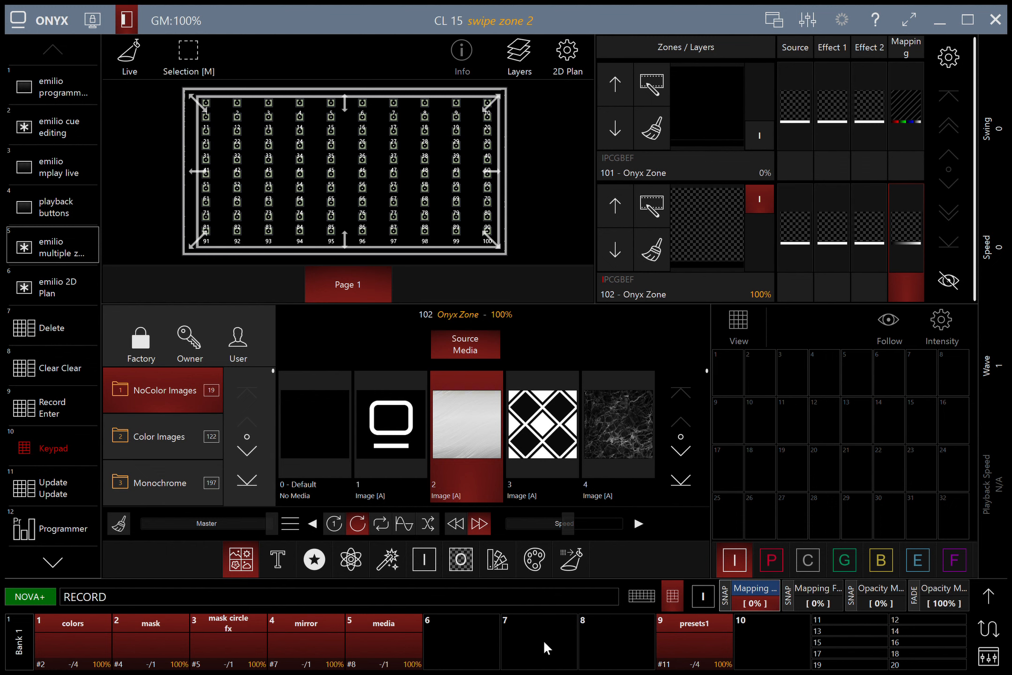
Step: Store the first swipe zone 2 cue on fader 8, then move the white bar right to X 67%
{"action": "left_click", "coordinate": [606, 631]}
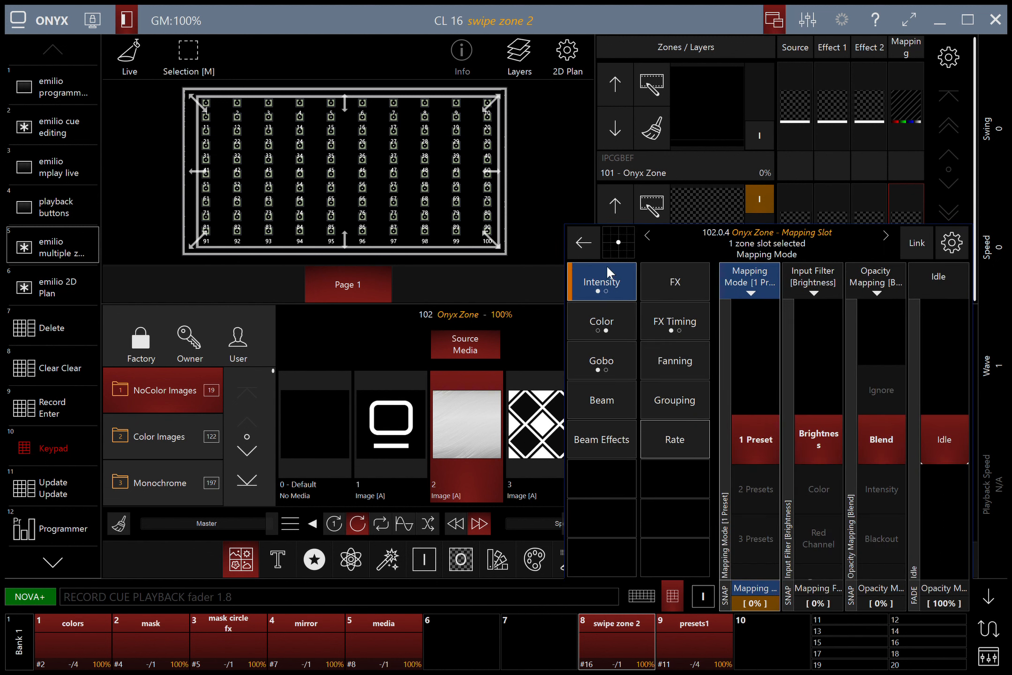
{"action": "left_click", "coordinate": [796, 201]}
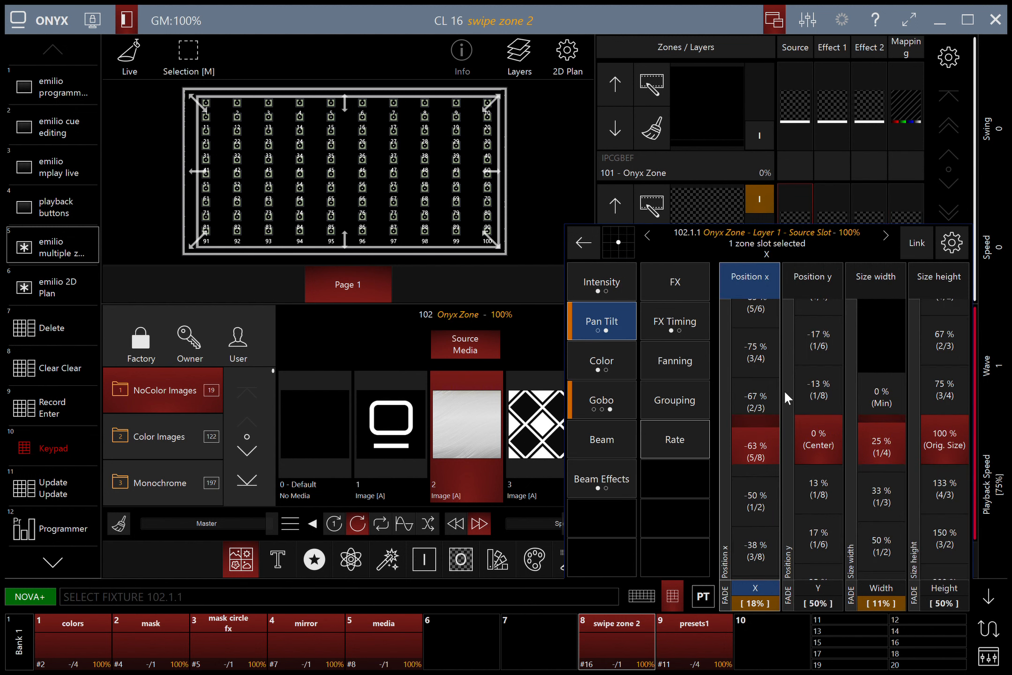
{"action": "left_click_drag", "start_coordinate": [756, 457], "coordinate": [756, 40]}
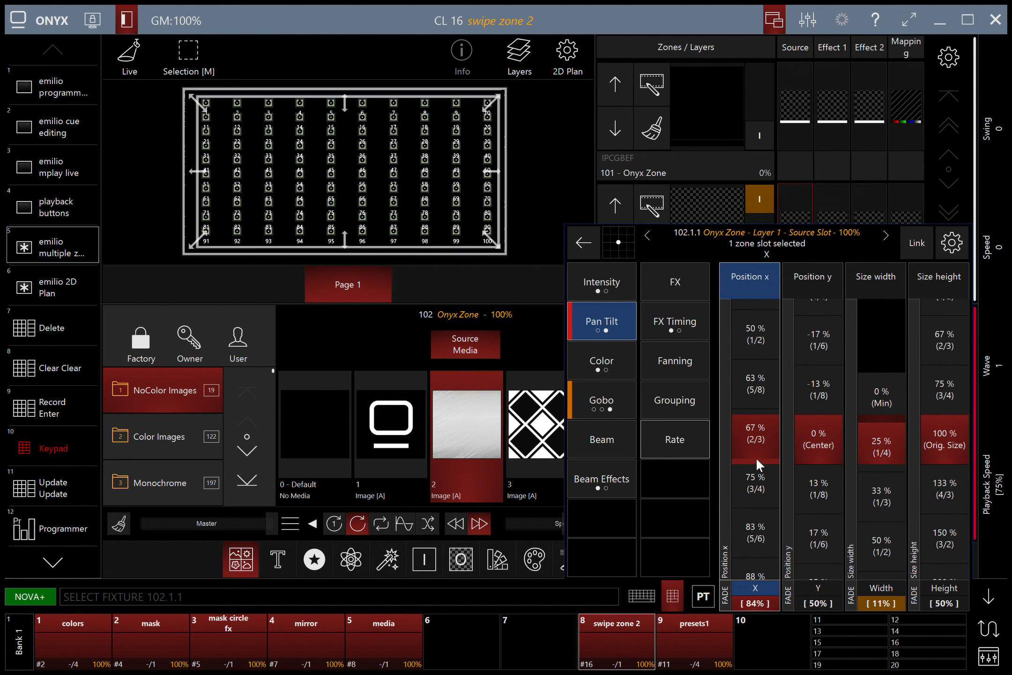
{"action": "key", "text": "r"}
{"action": "key", "text": "Escape"}
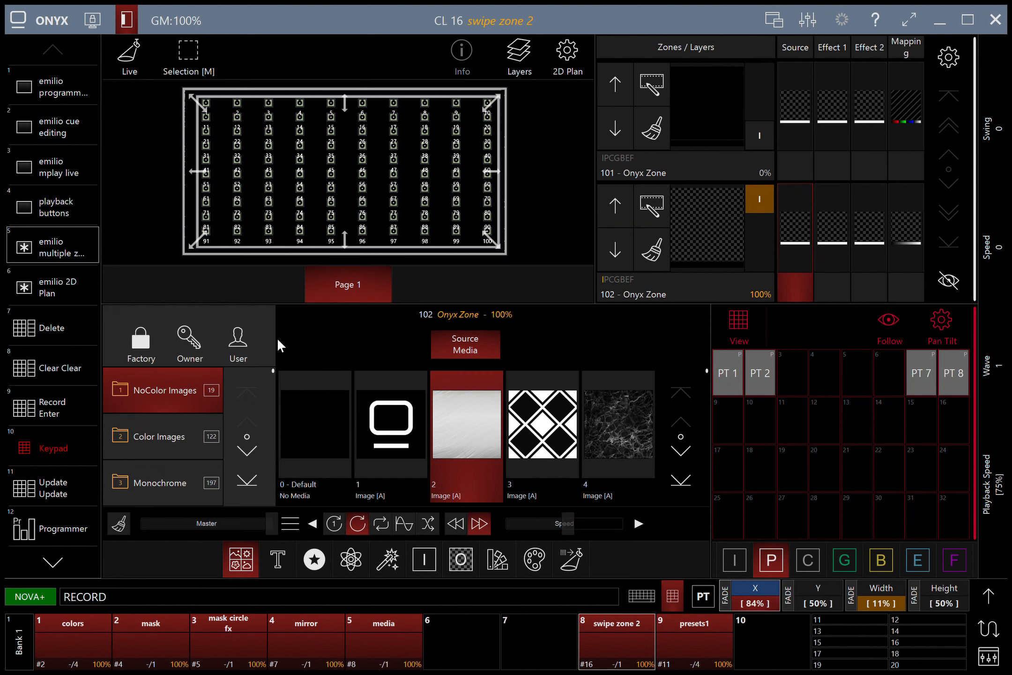
Step: Record the right-side bar as Cue 2 and set its trigger to Follow 0s
{"action": "left_click", "coordinate": [456, 561]}
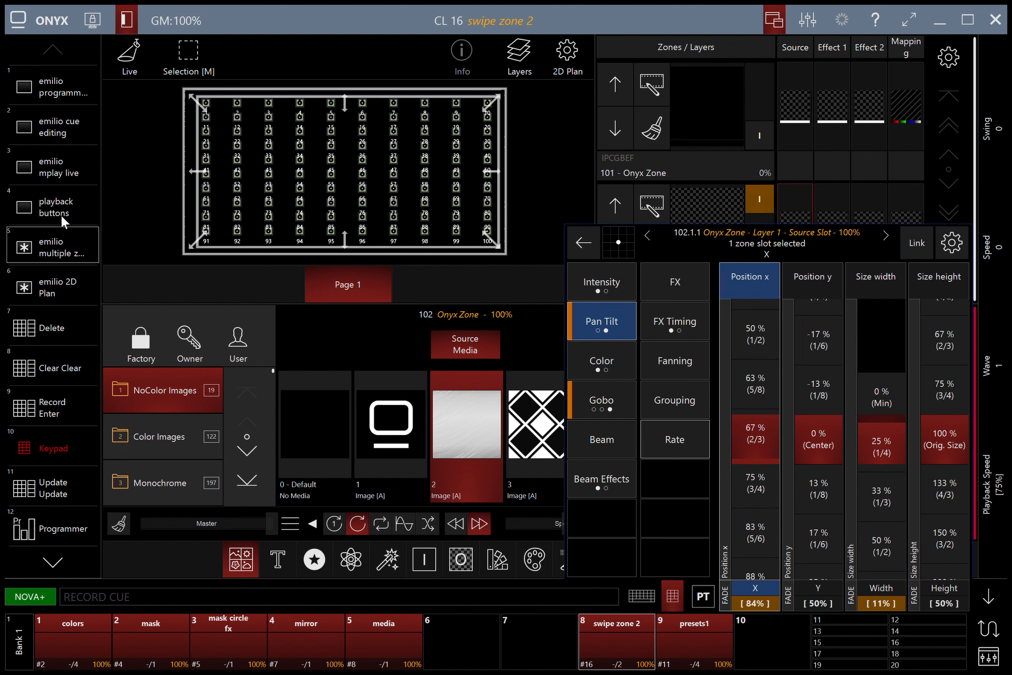
{"action": "left_click", "coordinate": [59, 113]}
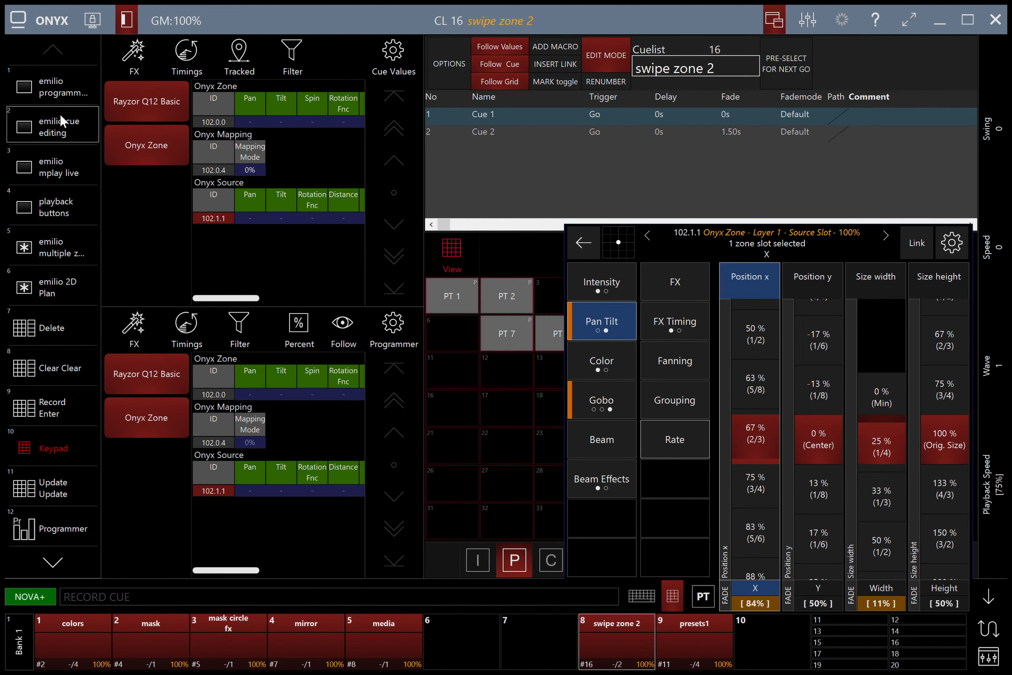
{"action": "left_click", "coordinate": [592, 129]}
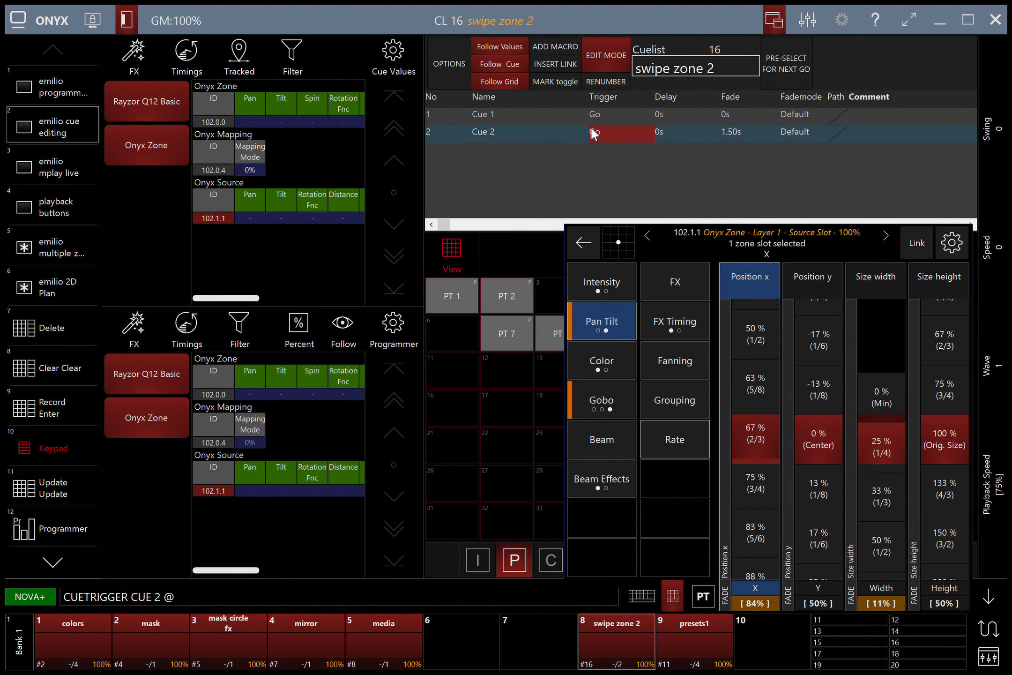
{"action": "left_click", "coordinate": [251, 556]}
{"action": "key", "text": "Return"}
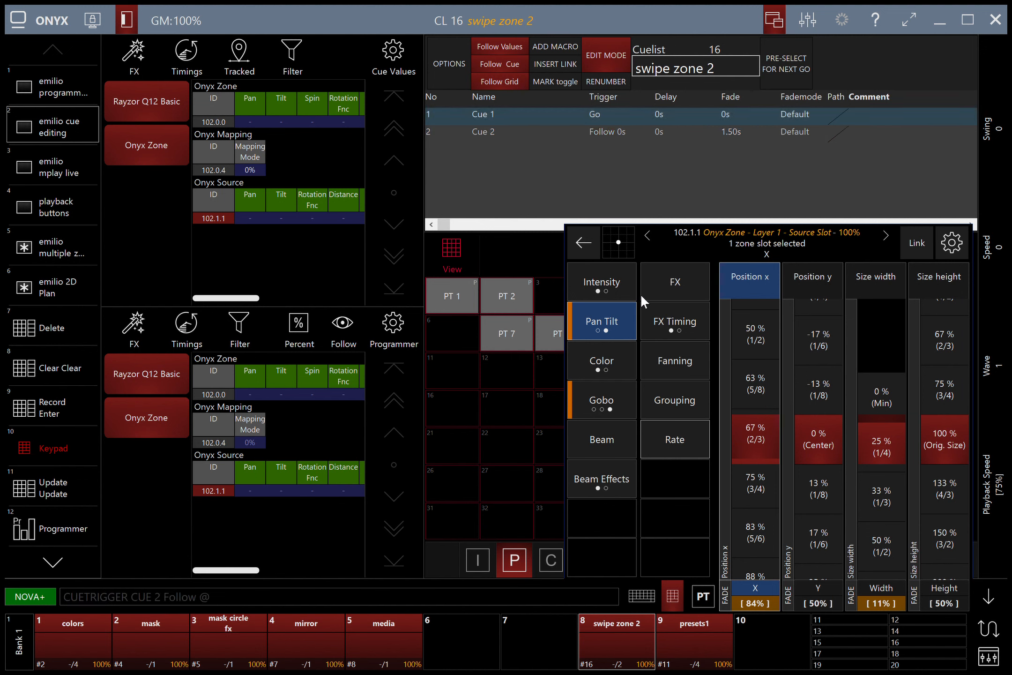
Step: Set Cue 1's fade mode to Snap and clear the programmer
{"action": "left_click", "coordinate": [796, 116]}
{"action": "left_click", "coordinate": [530, 55]}
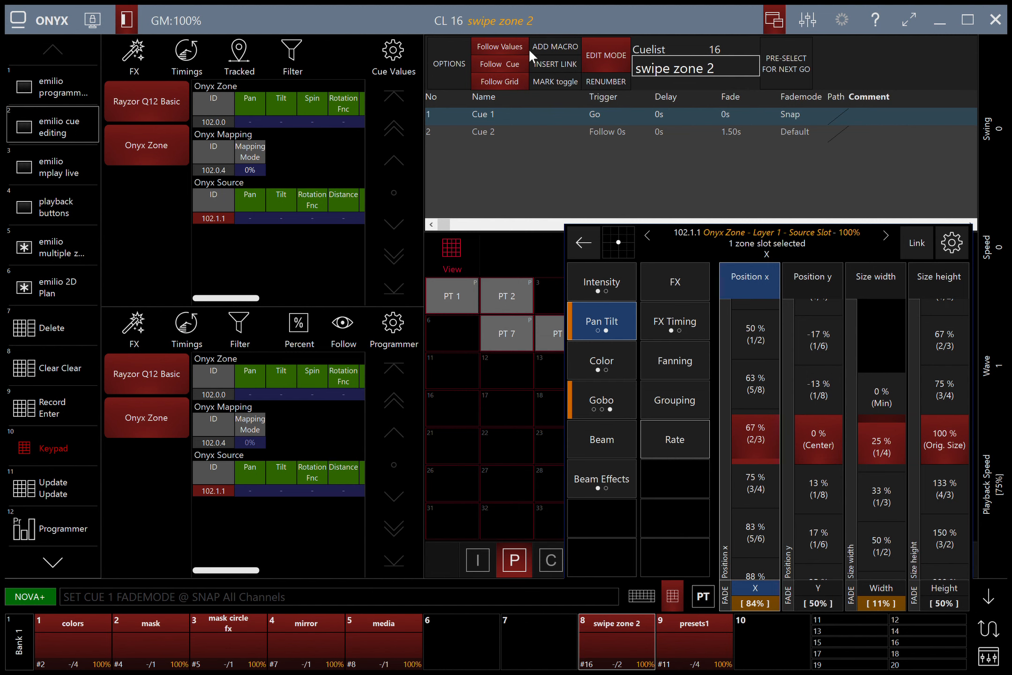
{"action": "key", "text": "Escape"}
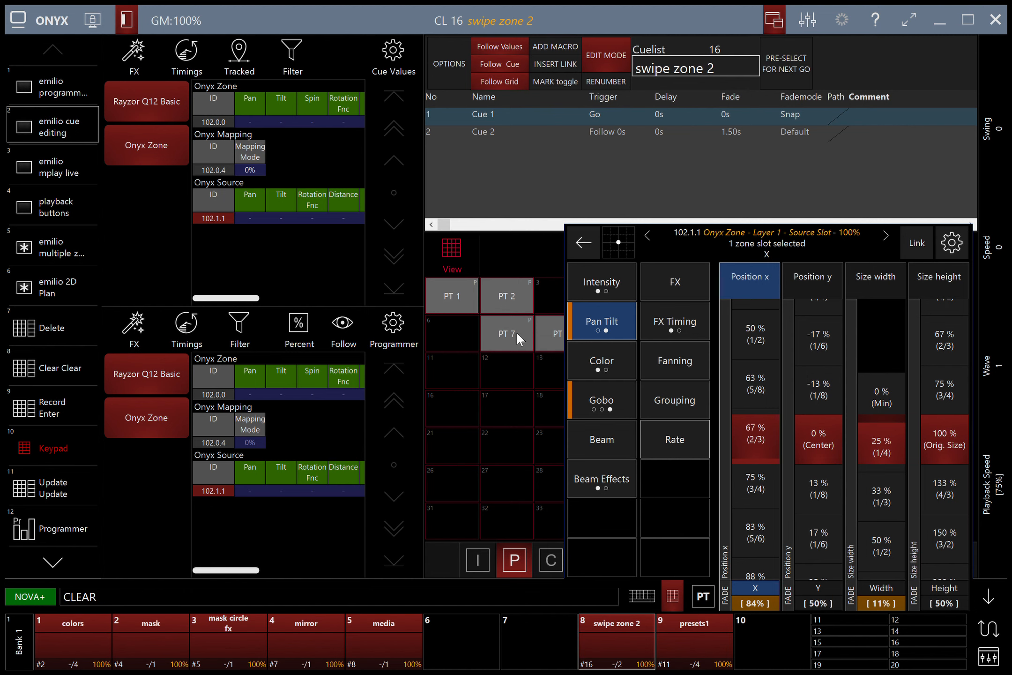
{"action": "key", "text": "Escape"}
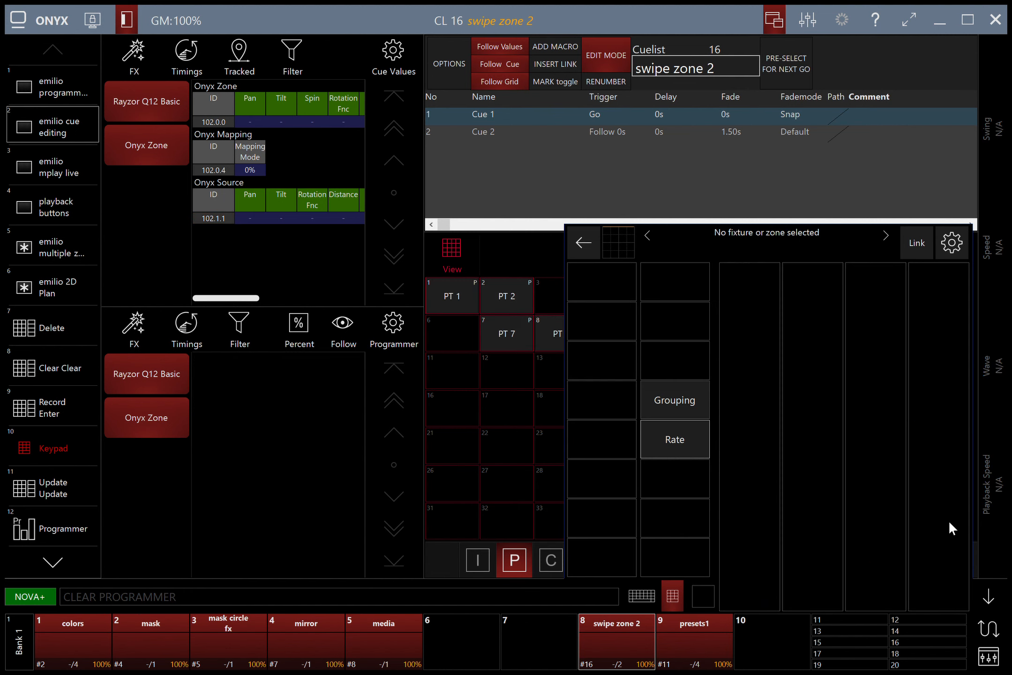
{"action": "left_click", "coordinate": [987, 598]}
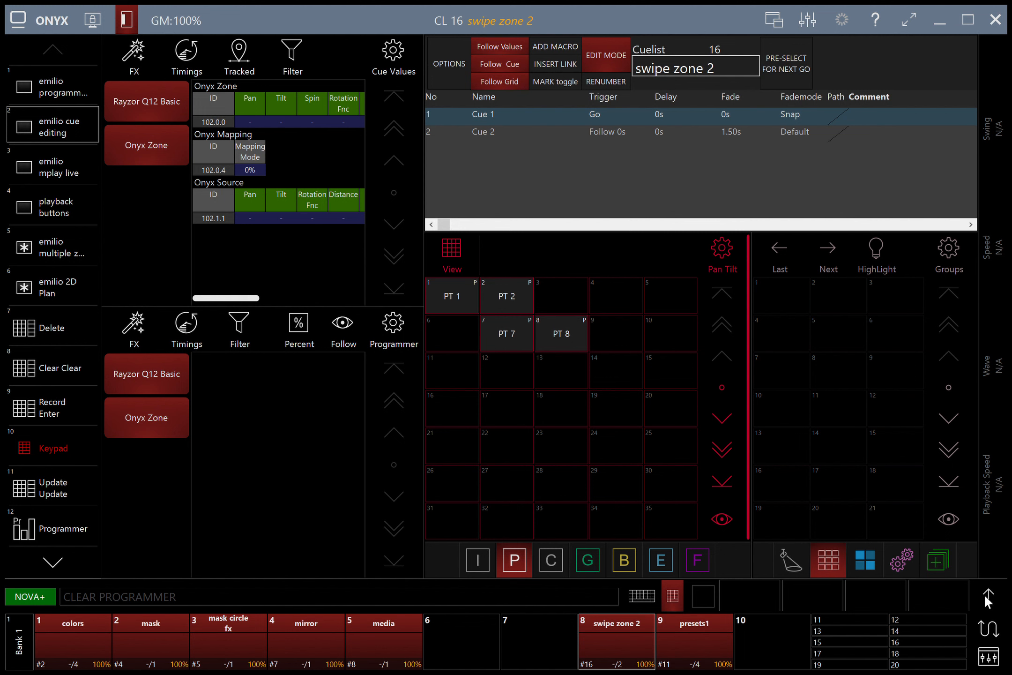
Step: Return to the 2D zone plan and start the colors cuelist
{"action": "left_click", "coordinate": [67, 442]}
{"action": "left_click", "coordinate": [56, 247]}
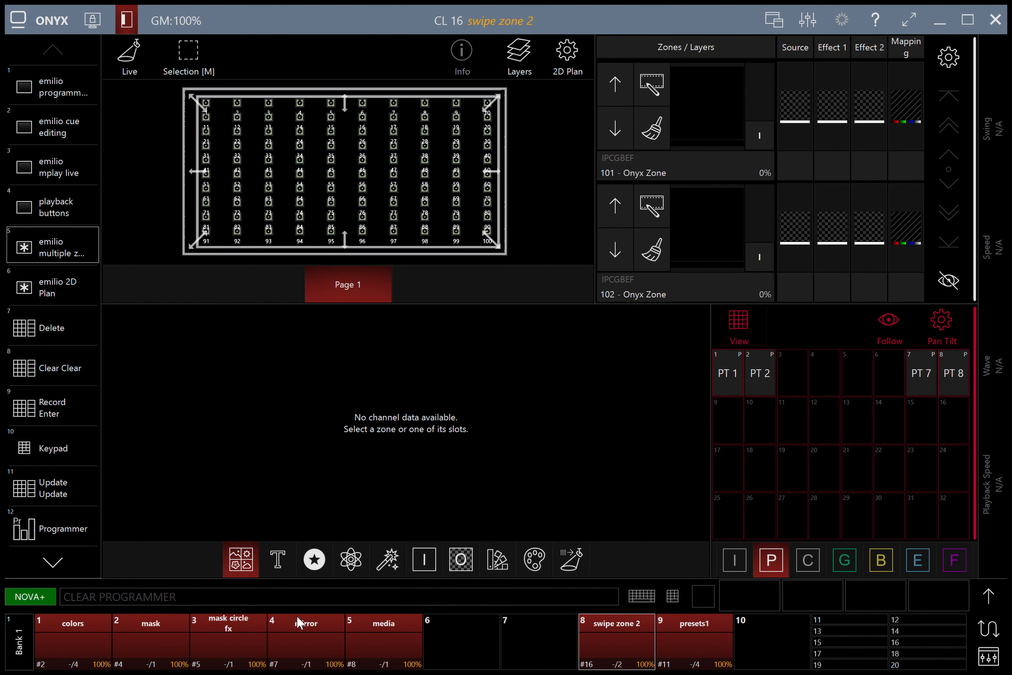
{"action": "left_click", "coordinate": [79, 619]}
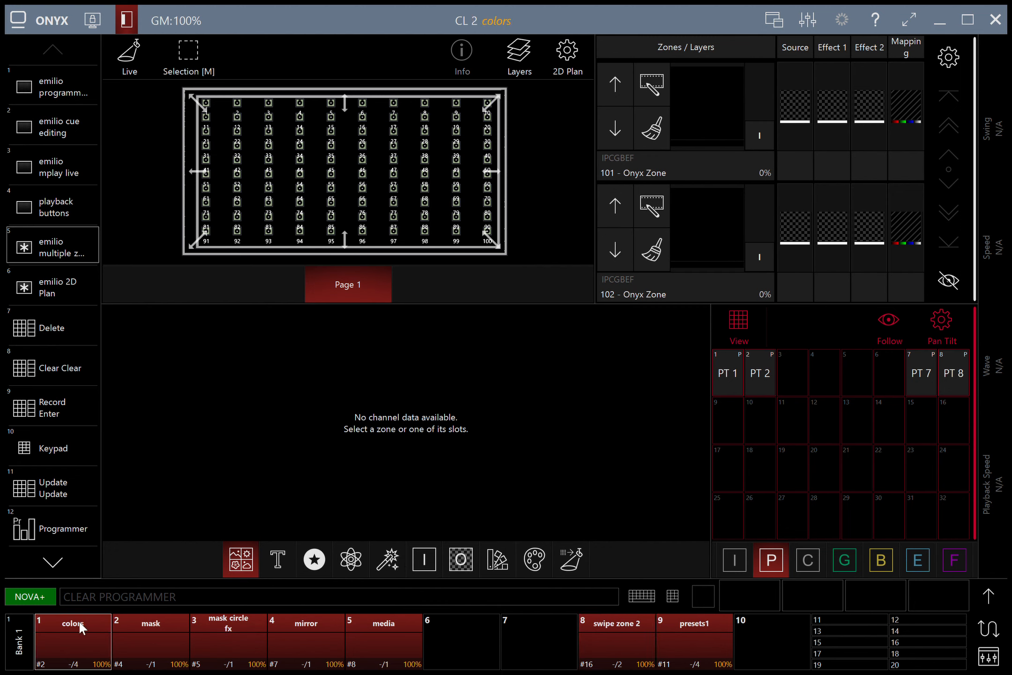
{"action": "key", "text": "space"}
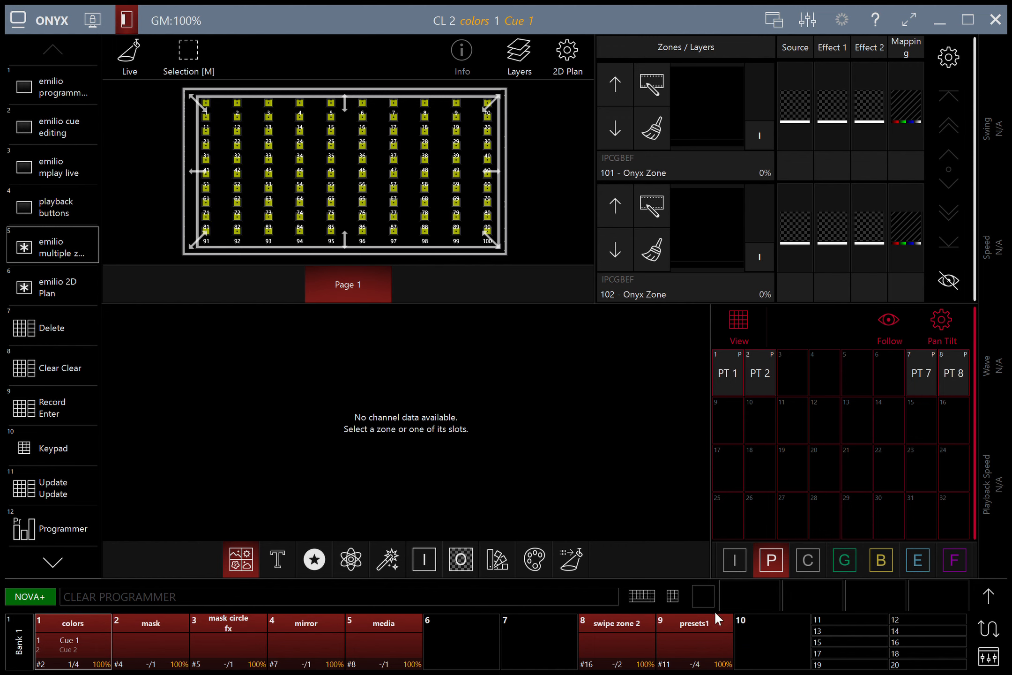
Step: Run swipe zone 2 while stepping presets1 through to Cue 4
{"action": "left_click", "coordinate": [705, 635]}
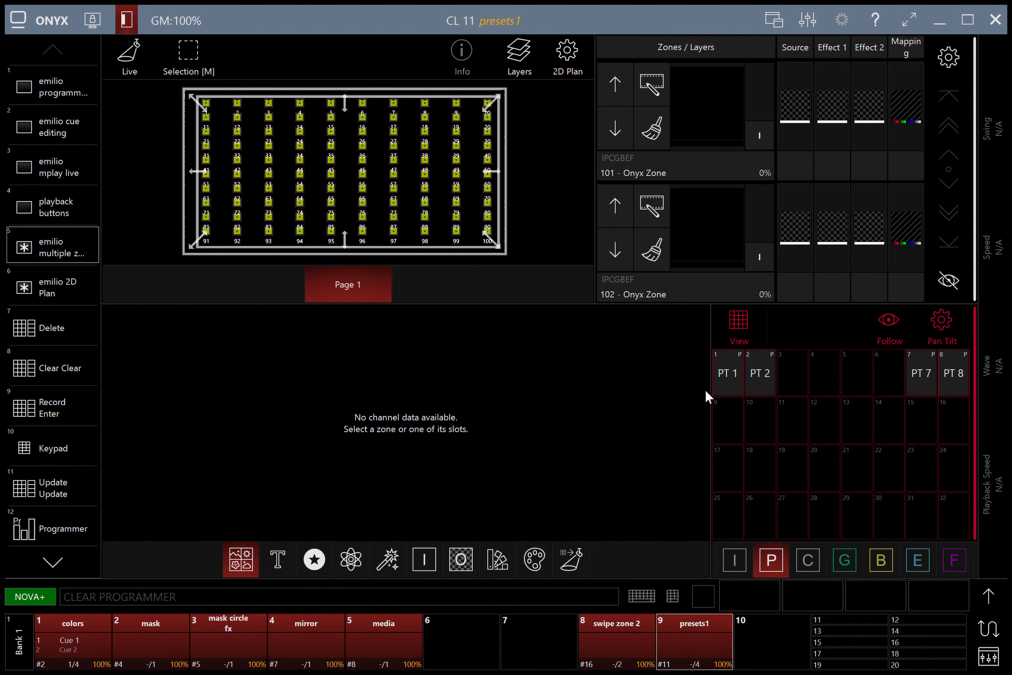
{"action": "key", "text": "space"}
{"action": "key", "text": "space"}
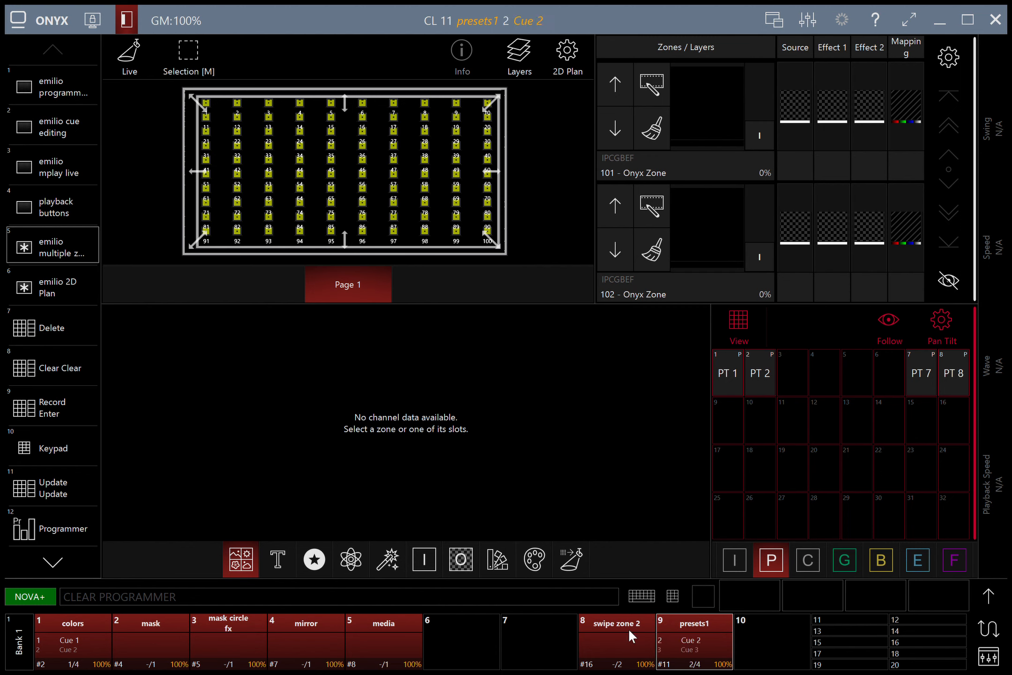
{"action": "left_click", "coordinate": [629, 627]}
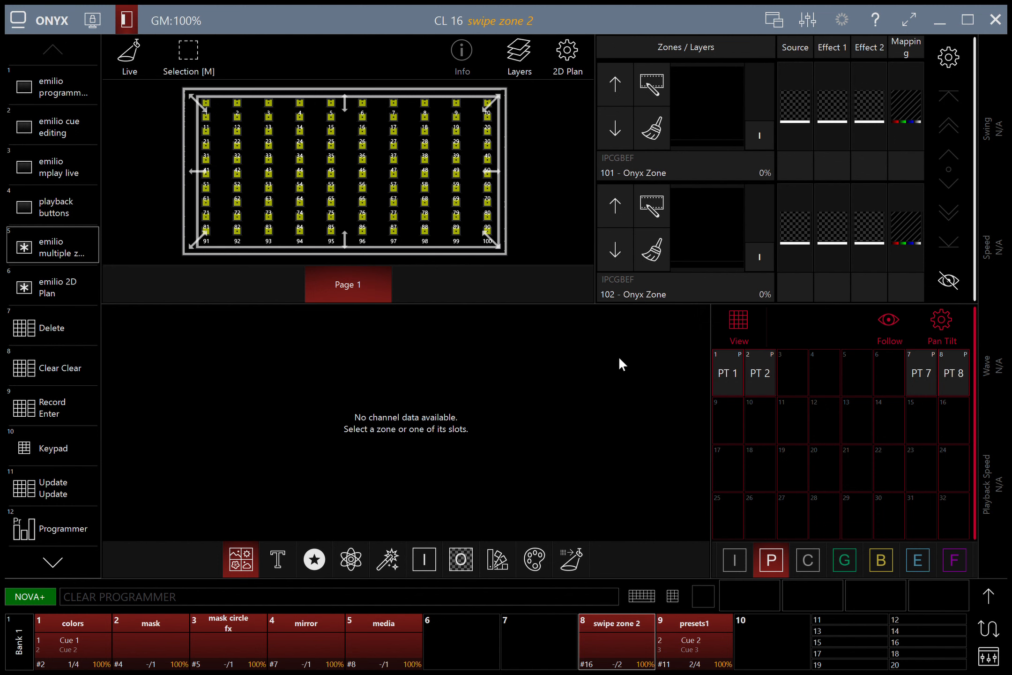
{"action": "key", "text": "space"}
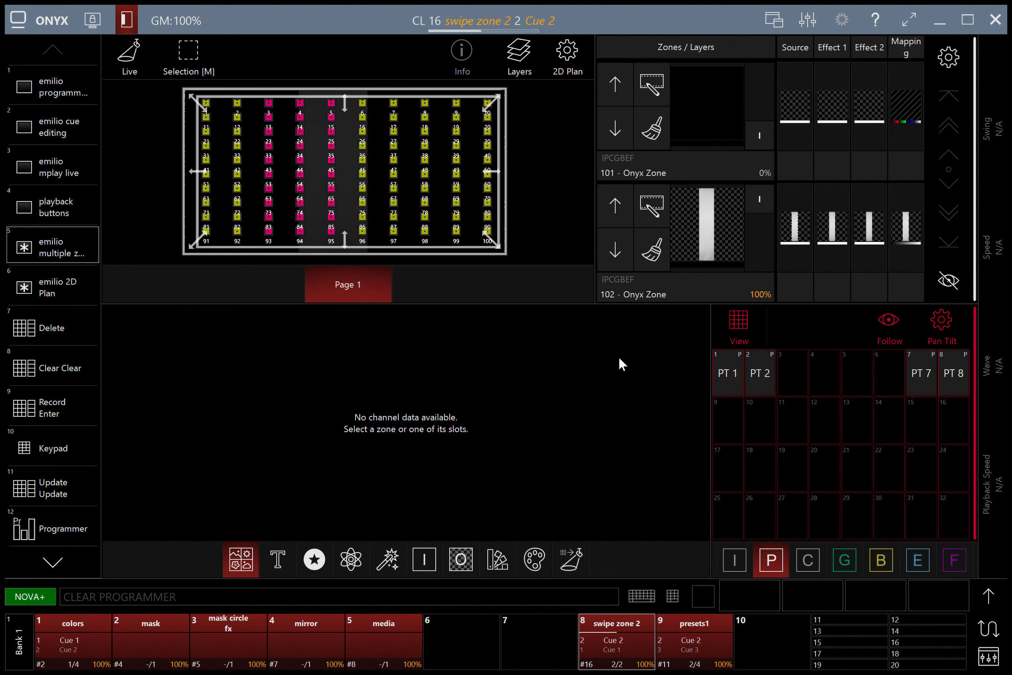
{"action": "left_click", "coordinate": [704, 644]}
{"action": "key", "text": "space"}
{"action": "left_click", "coordinate": [615, 639]}
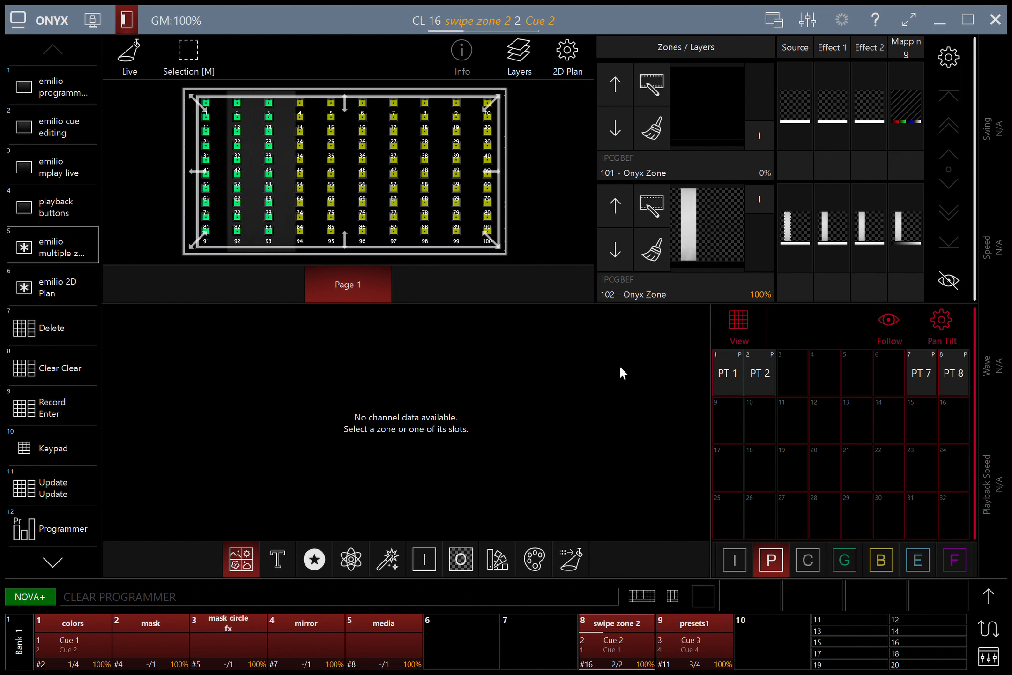
{"action": "left_click", "coordinate": [705, 630]}
{"action": "key", "text": "space"}
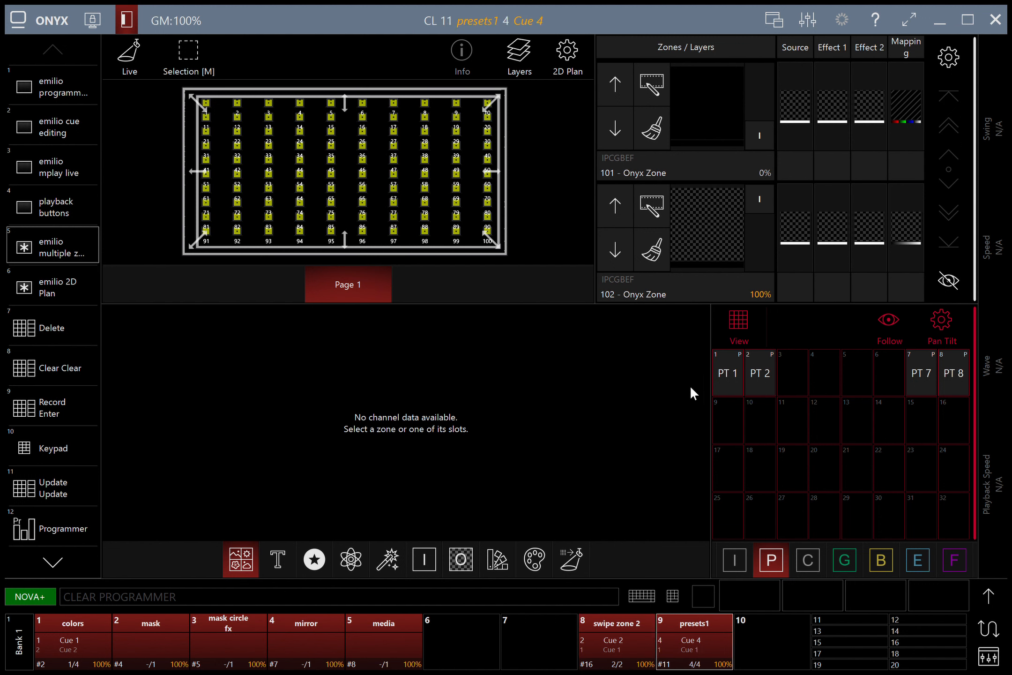
{"action": "left_click", "coordinate": [612, 633]}
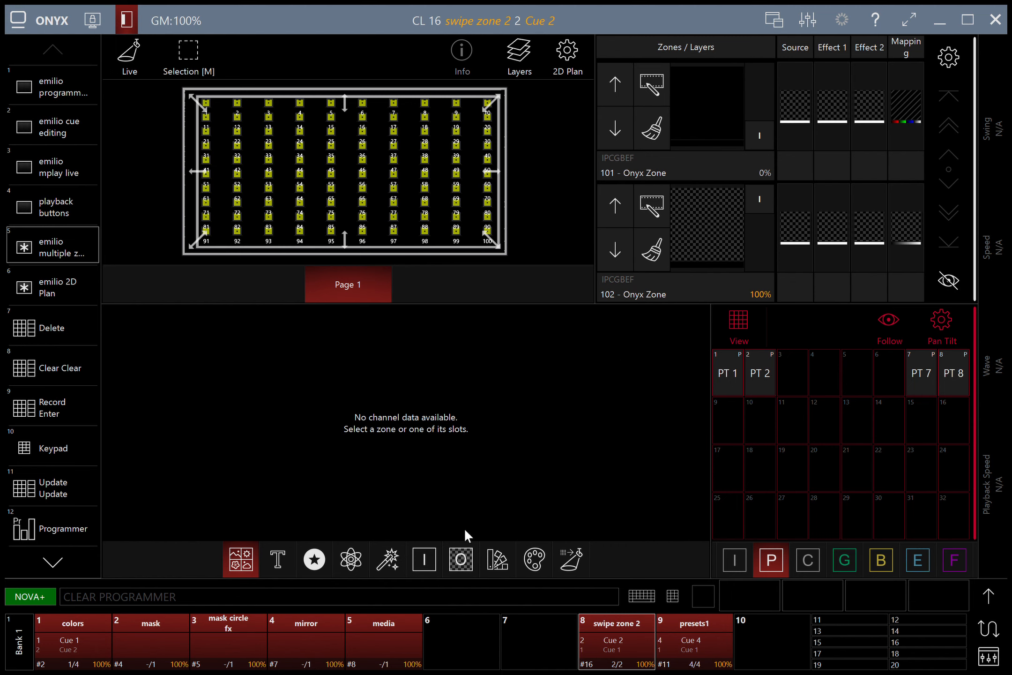
{"action": "left_click", "coordinate": [316, 645]}
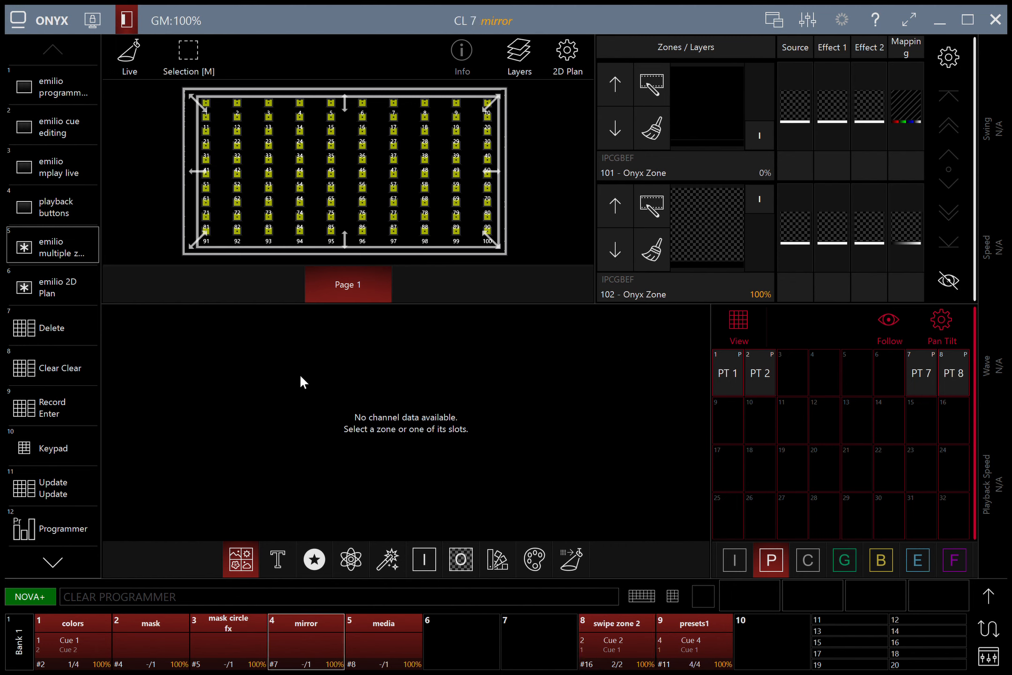
Step: Start the mirror and media cuelists alongside swipe zone 2 and presets1
{"action": "key", "text": "space"}
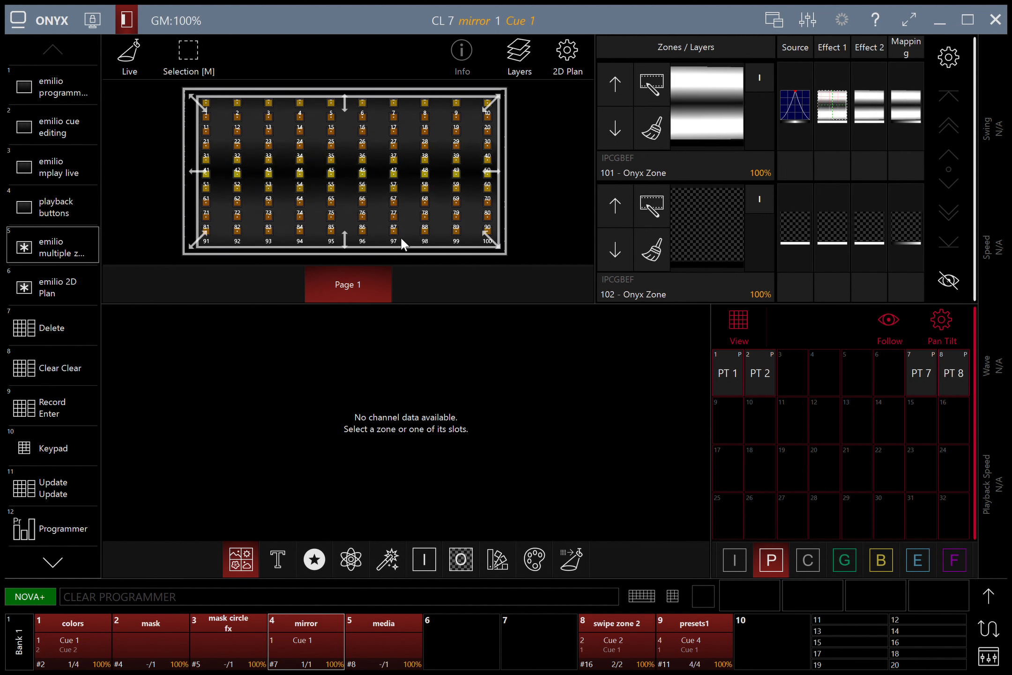
{"action": "left_click", "coordinate": [623, 637]}
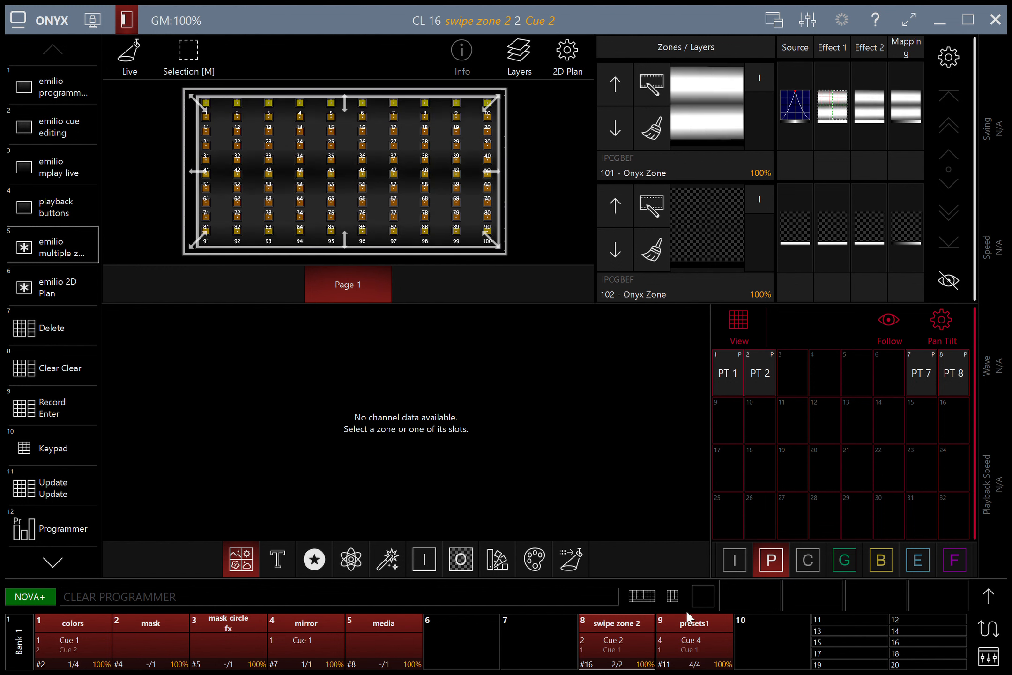
{"action": "left_click", "coordinate": [688, 626]}
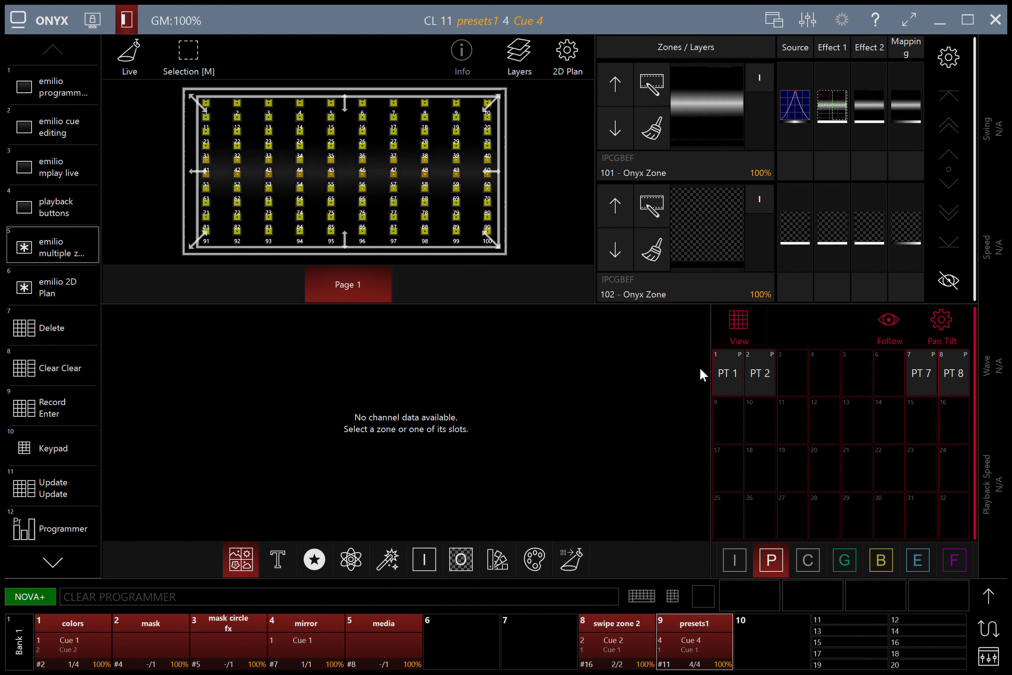
{"action": "left_click", "coordinate": [626, 632]}
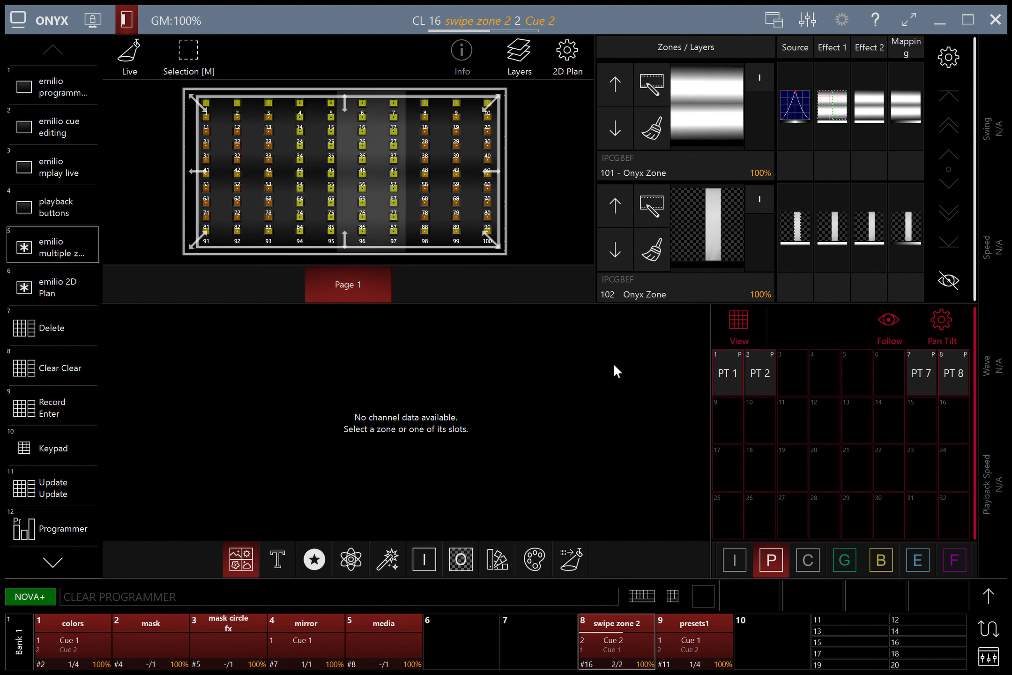
{"action": "left_click", "coordinate": [711, 645]}
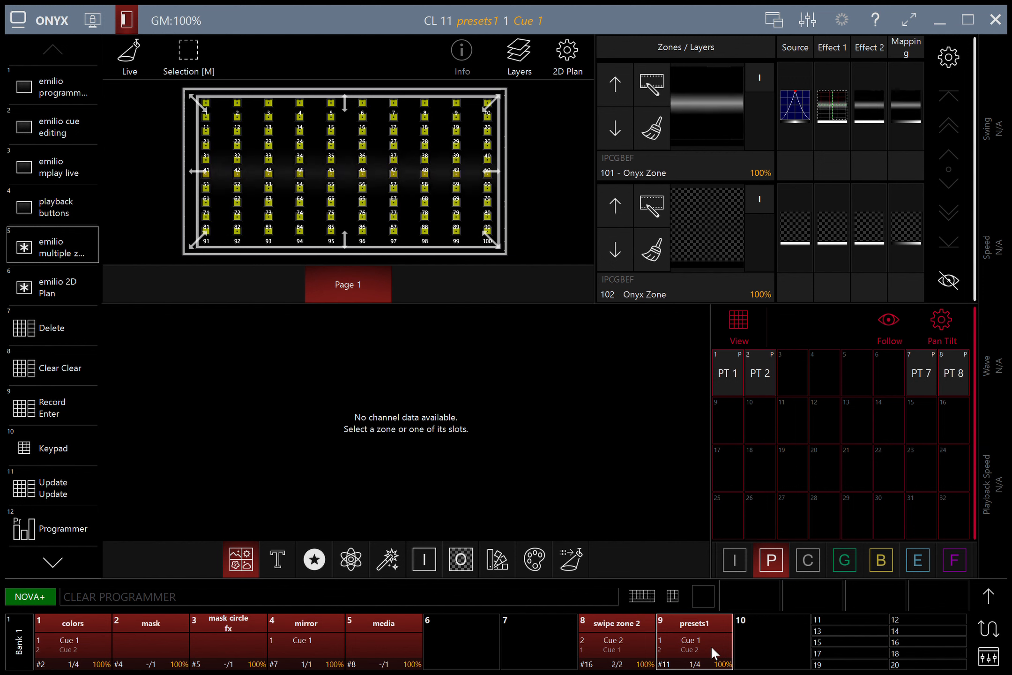
{"action": "left_click", "coordinate": [611, 629]}
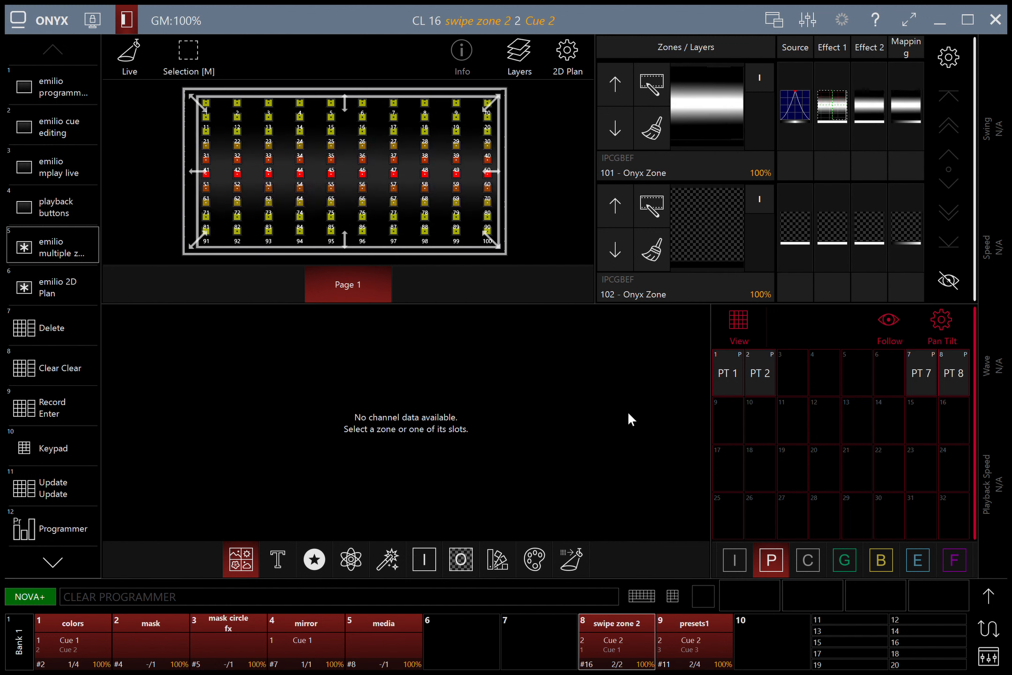
{"action": "left_click", "coordinate": [385, 646]}
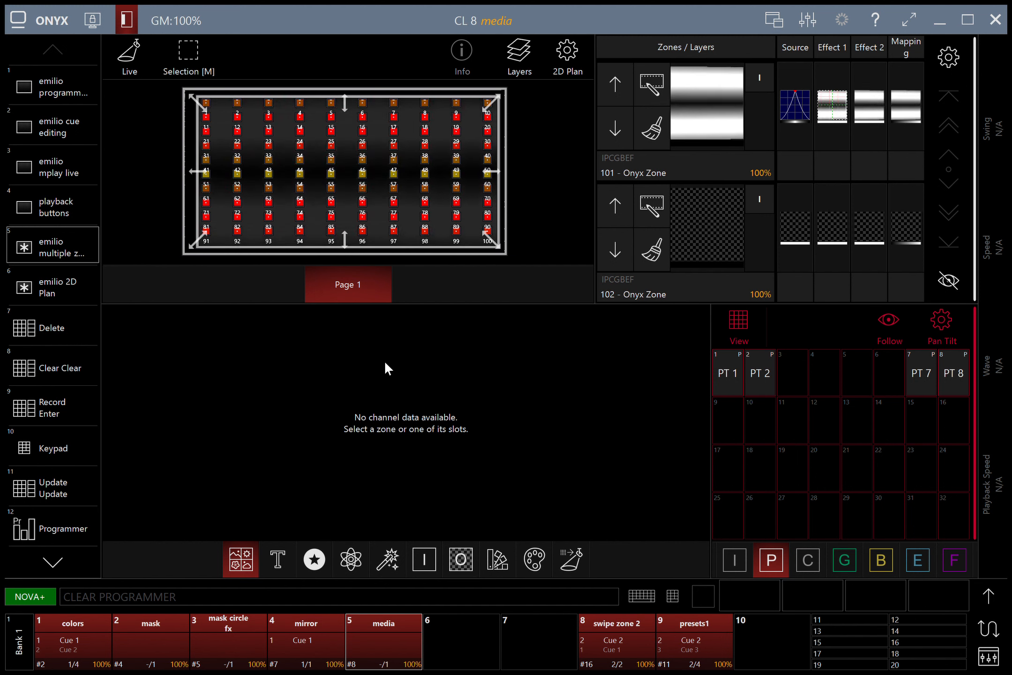
{"action": "key", "text": "space"}
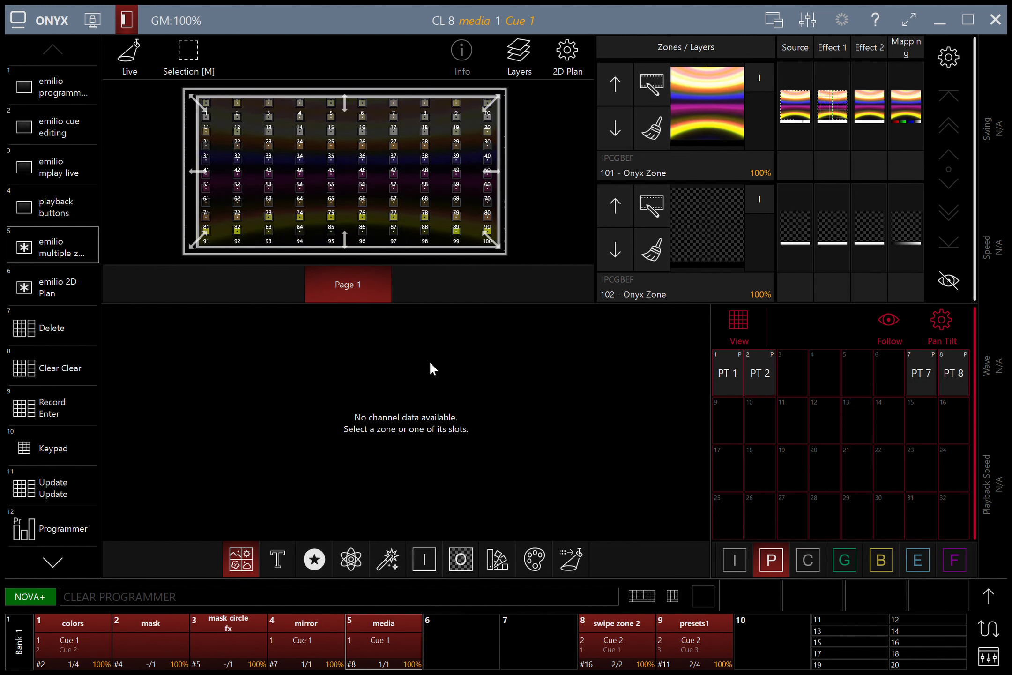
Step: Release the swipe zone 2, media and mirror cuelists
{"action": "left_click", "coordinate": [613, 631]}
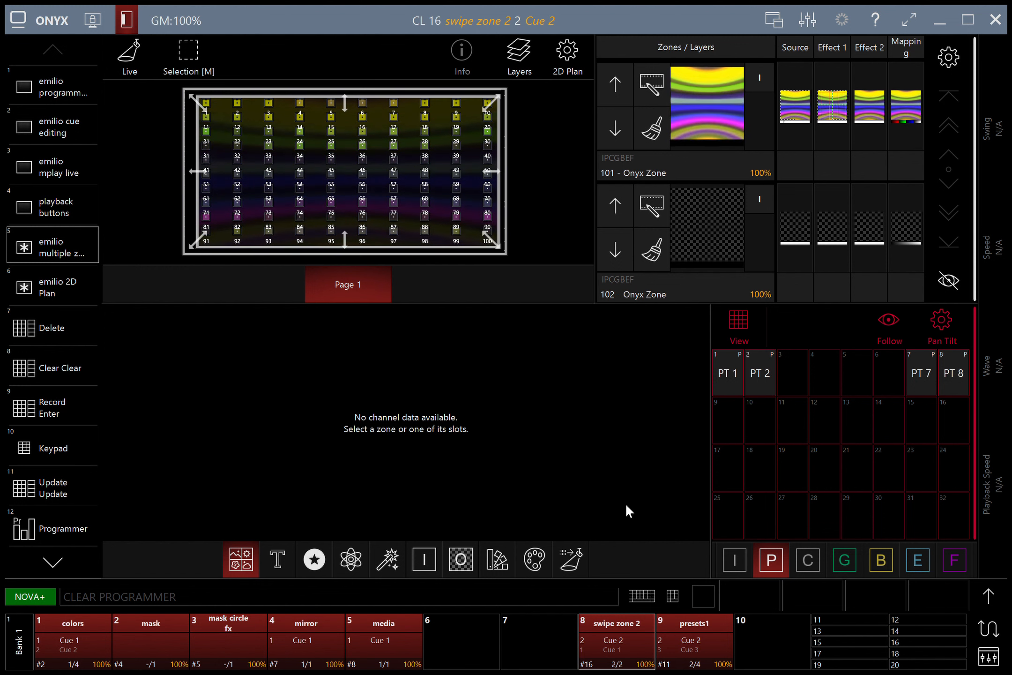
{"action": "key", "text": "F8"}
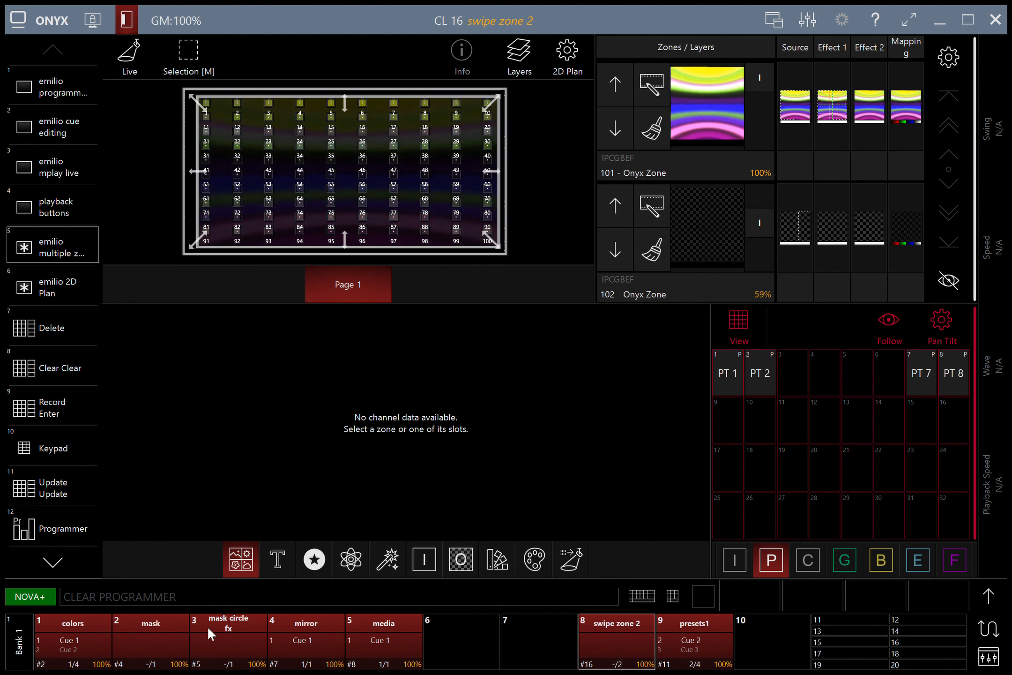
{"action": "left_click", "coordinate": [387, 636]}
{"action": "key", "text": "F5"}
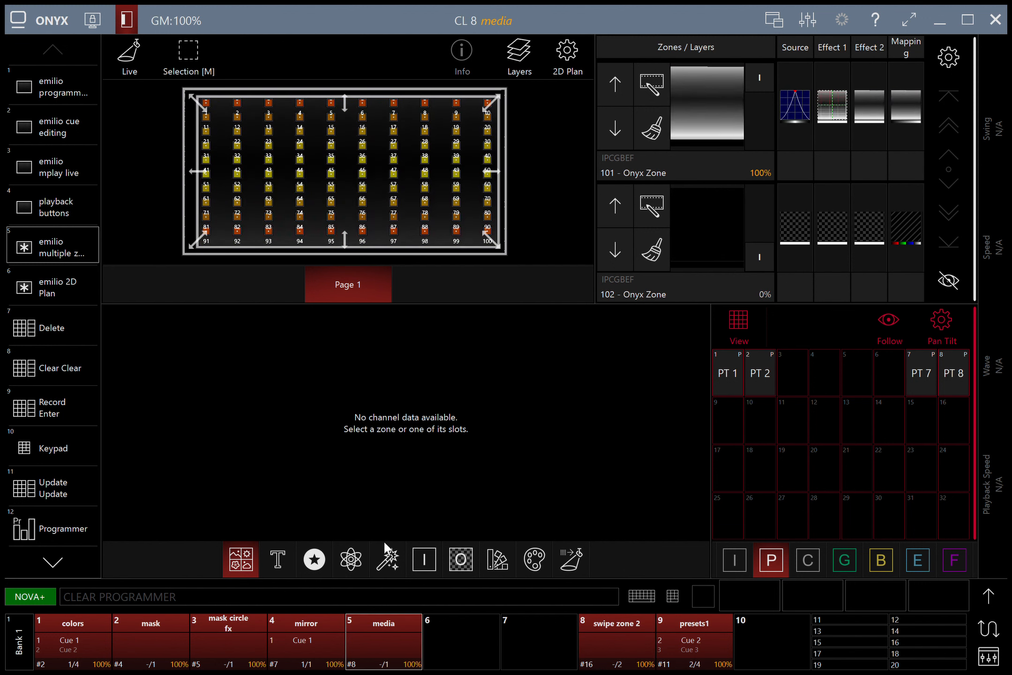
{"action": "left_click", "coordinate": [309, 643]}
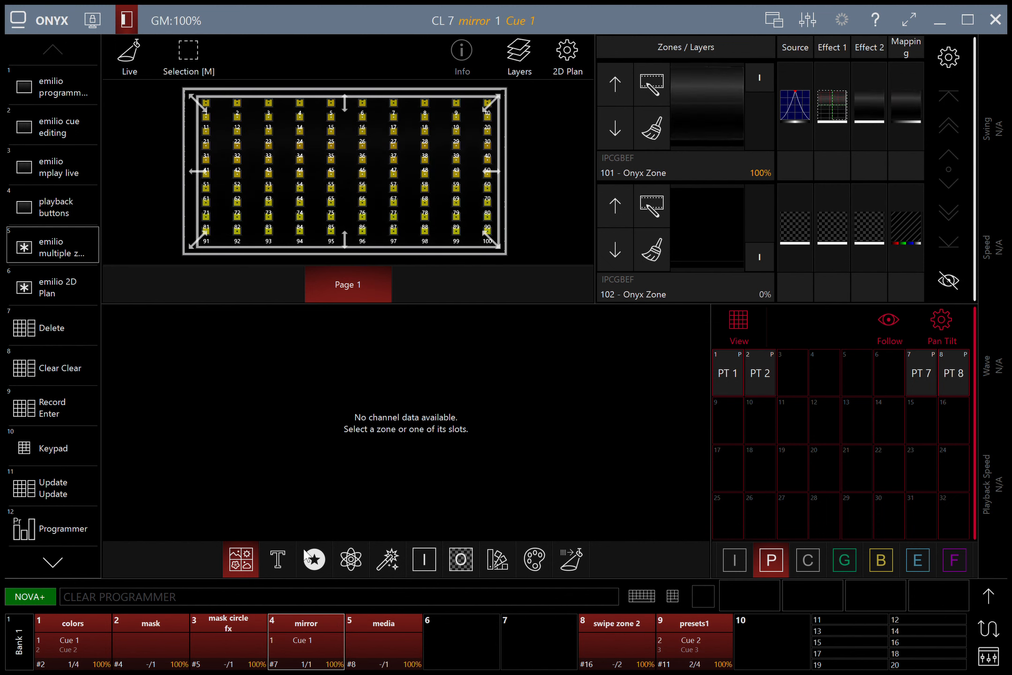
{"action": "key", "text": "F5"}
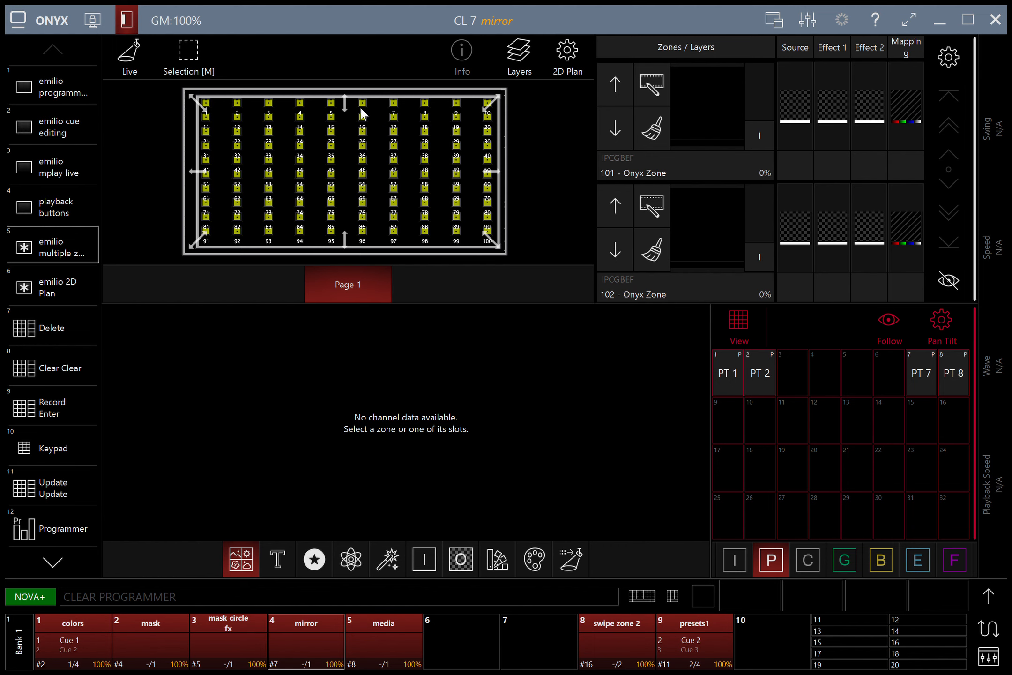
Step: Load image 2 into zone 101's source, bring the zone to full, and set opacity to zero
{"action": "left_click", "coordinate": [796, 100]}
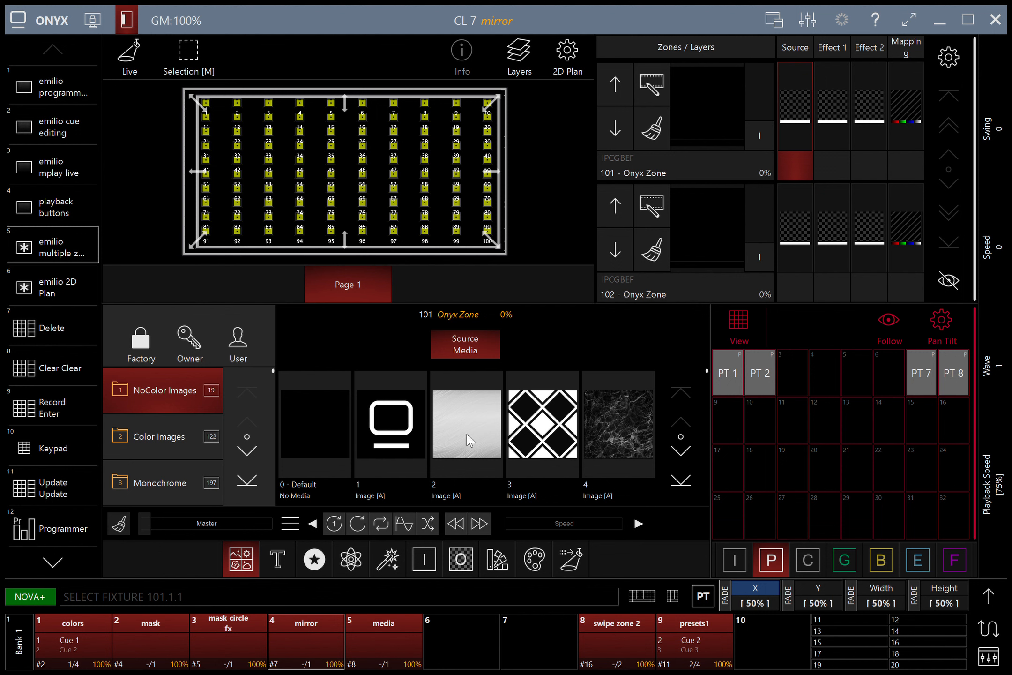
{"action": "left_click", "coordinate": [469, 440]}
{"action": "left_click_drag", "start_coordinate": [760, 132], "coordinate": [761, 8]}
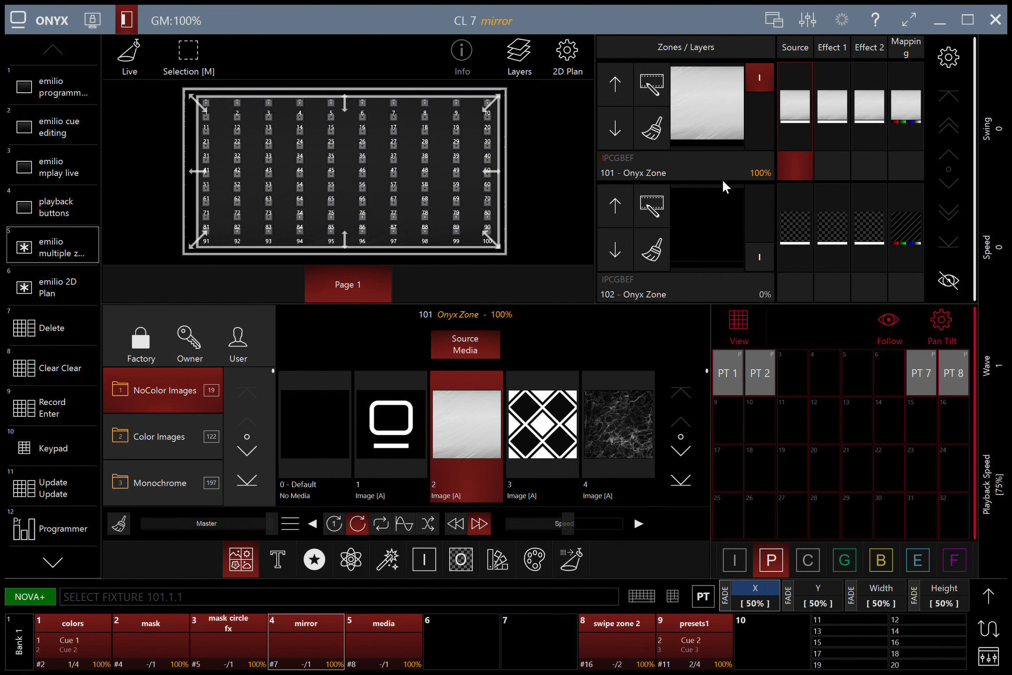
{"action": "left_click", "coordinate": [713, 94]}
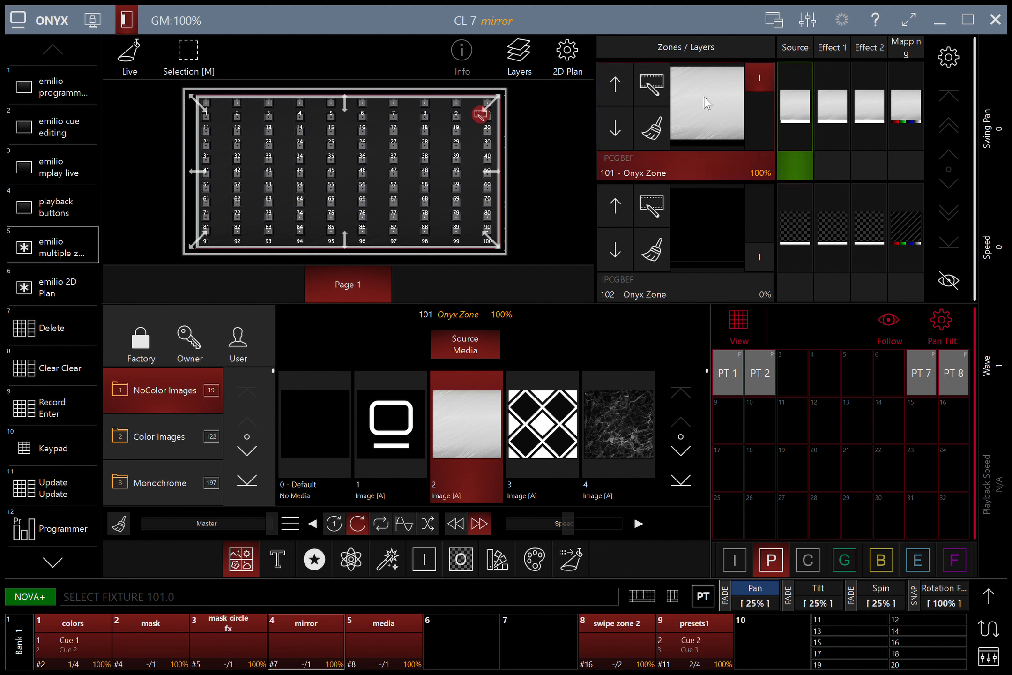
{"action": "left_click", "coordinate": [788, 125]}
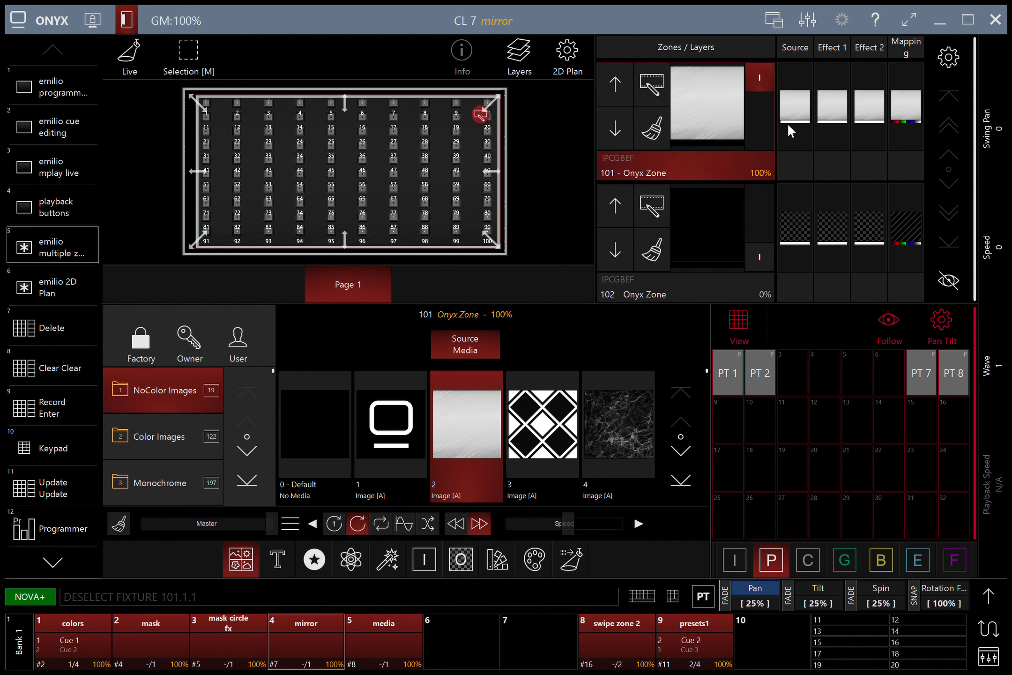
{"action": "left_click", "coordinate": [989, 589]}
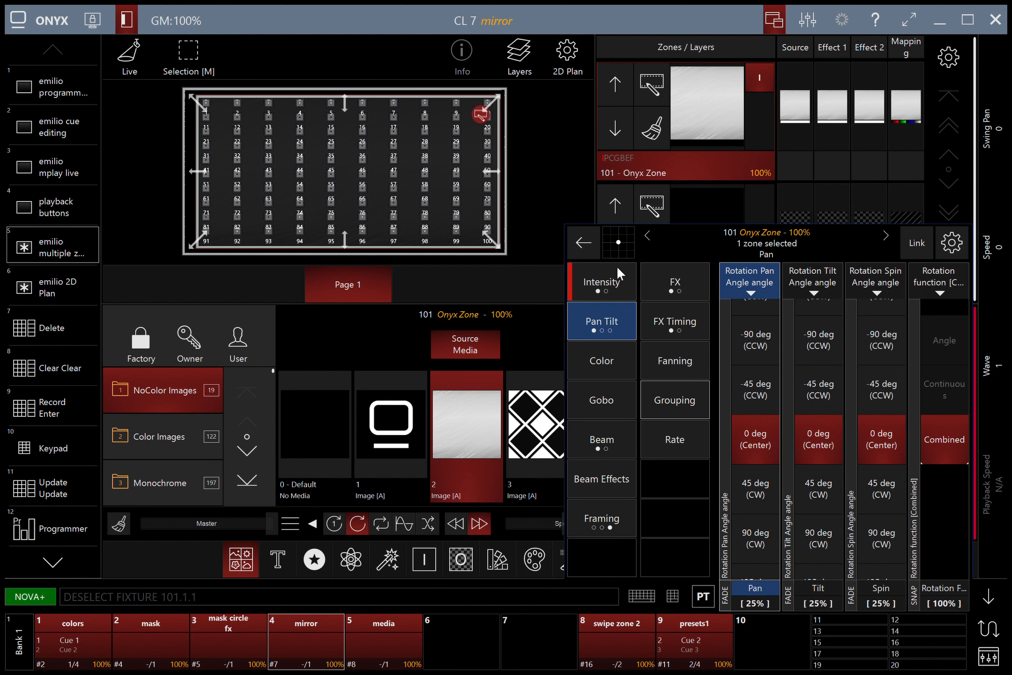
{"action": "left_click", "coordinate": [610, 279]}
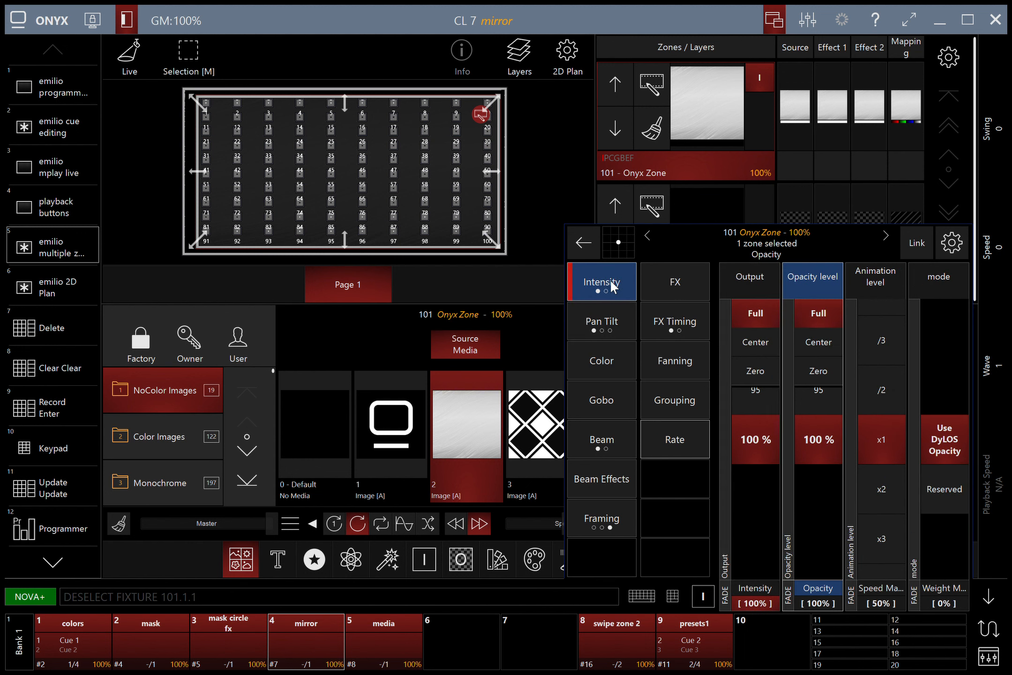
{"action": "left_click", "coordinate": [826, 370]}
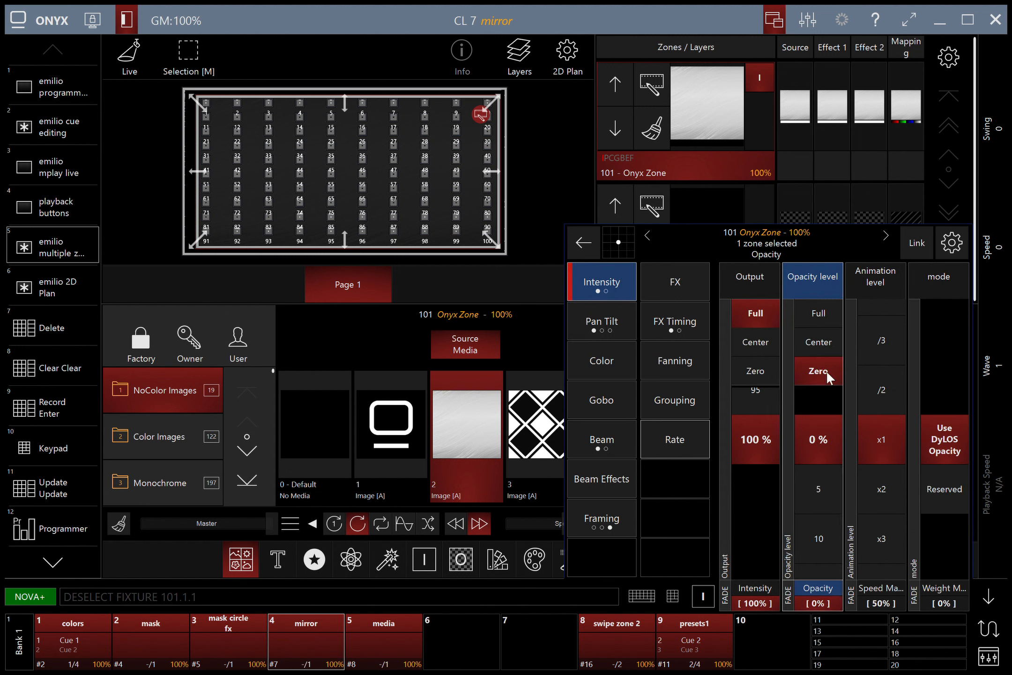
Step: Narrow the white bar to 14% width at X 17% and start a record command
{"action": "left_click", "coordinate": [788, 121]}
{"action": "left_click_drag", "start_coordinate": [879, 398], "coordinate": [879, 633]}
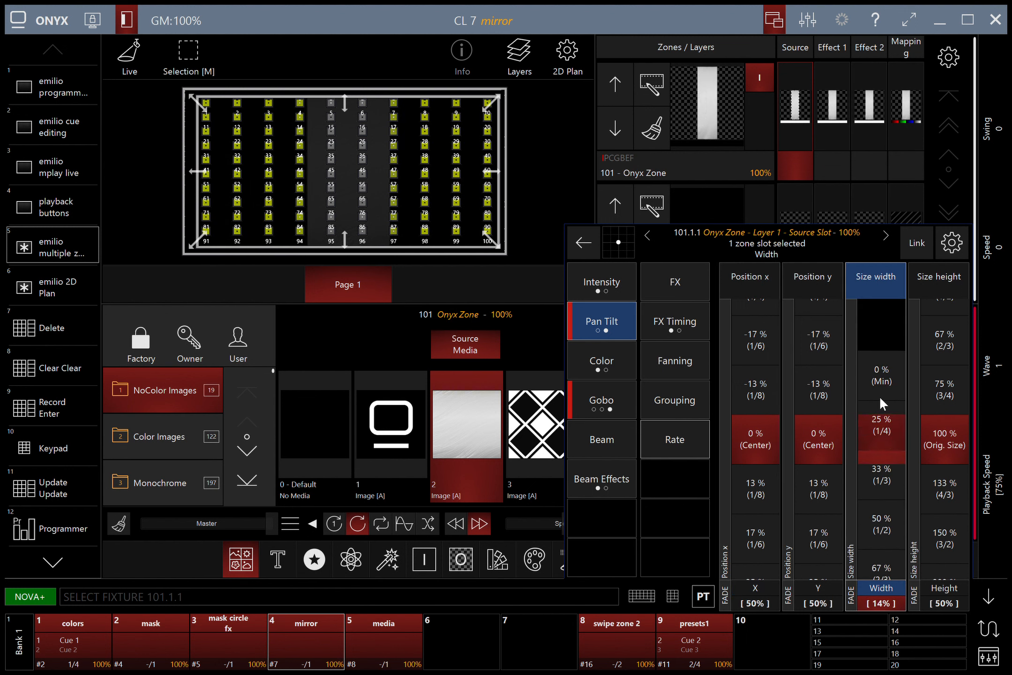
{"action": "left_click_drag", "start_coordinate": [765, 353], "coordinate": [766, 673]}
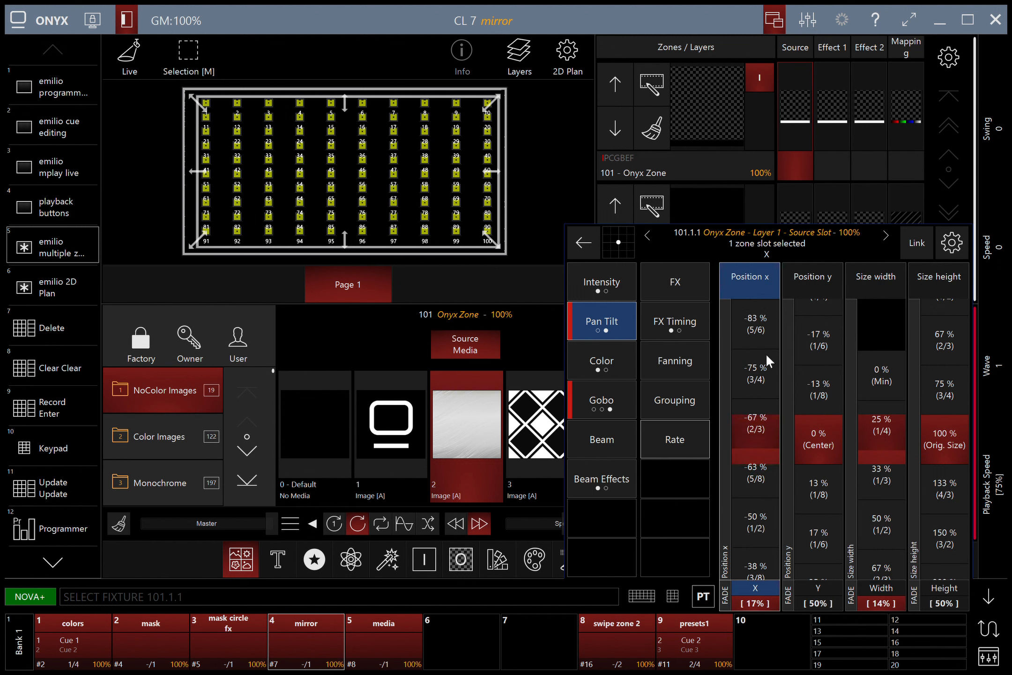
{"action": "left_click", "coordinate": [665, 599]}
Step: Set zone 101's mapping mode to 1 Preset
{"action": "left_click", "coordinate": [528, 399]}
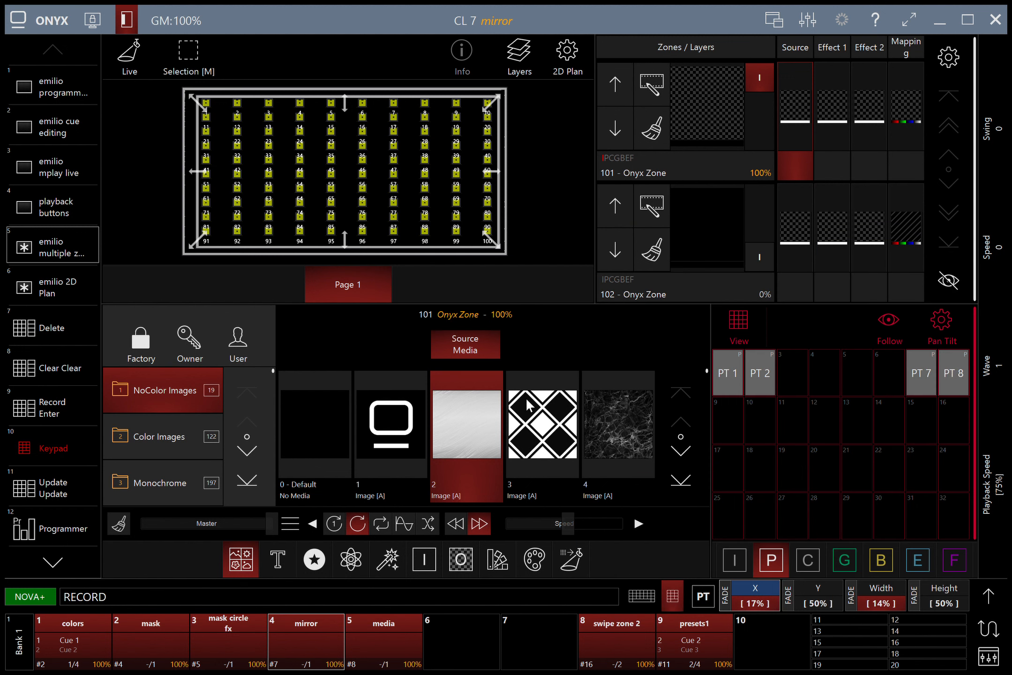
{"action": "left_click", "coordinate": [535, 651]}
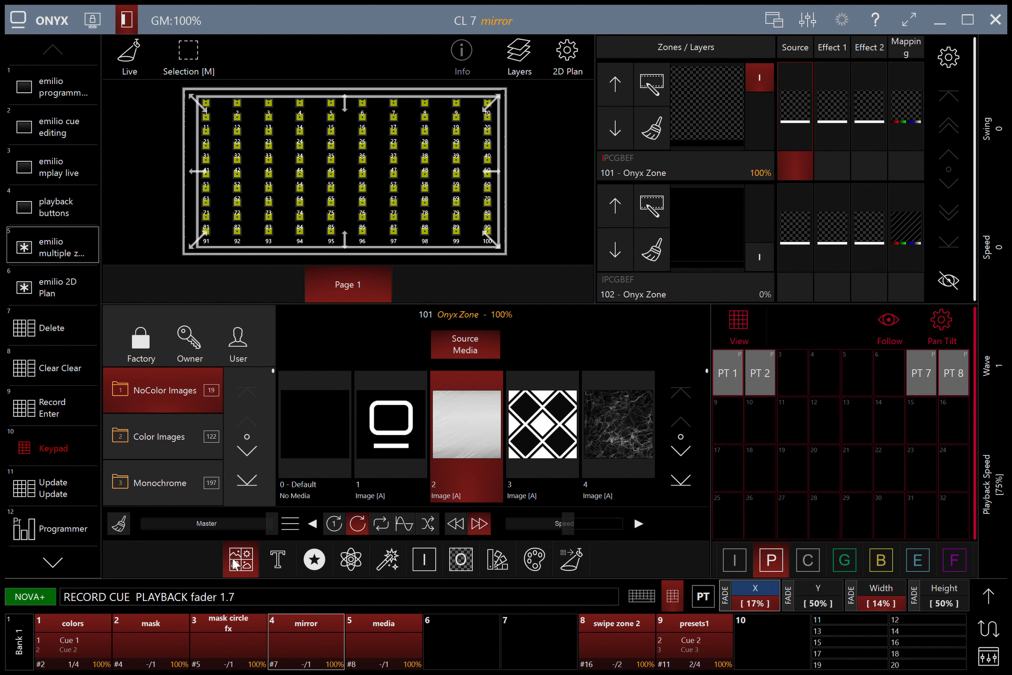
{"action": "left_click", "coordinate": [907, 123]}
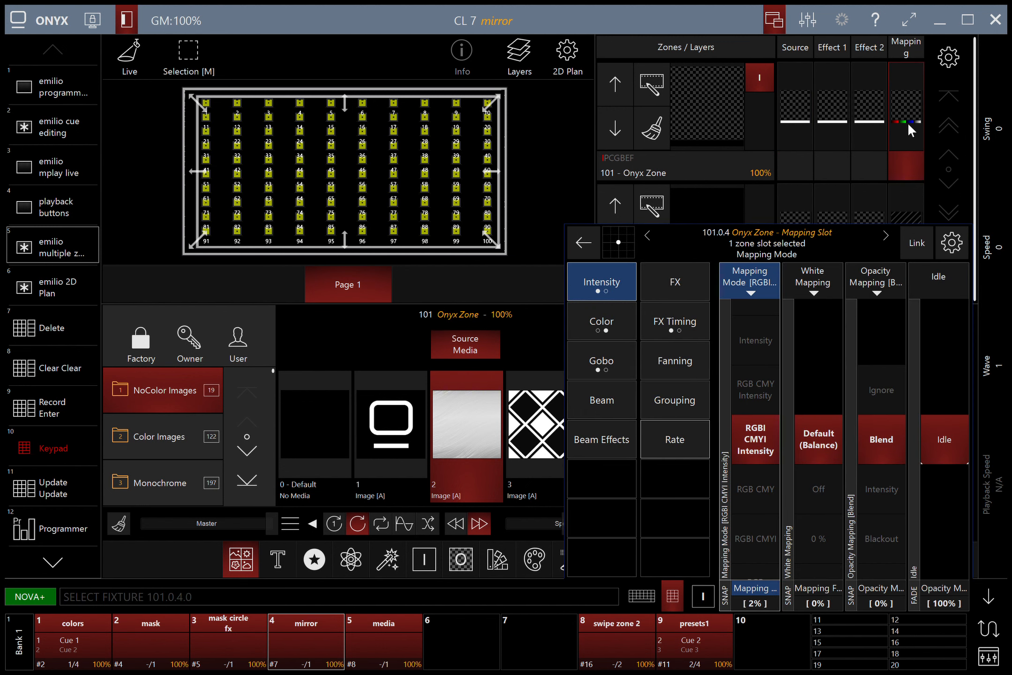
{"action": "left_click", "coordinate": [763, 342]}
{"action": "left_click", "coordinate": [763, 342]}
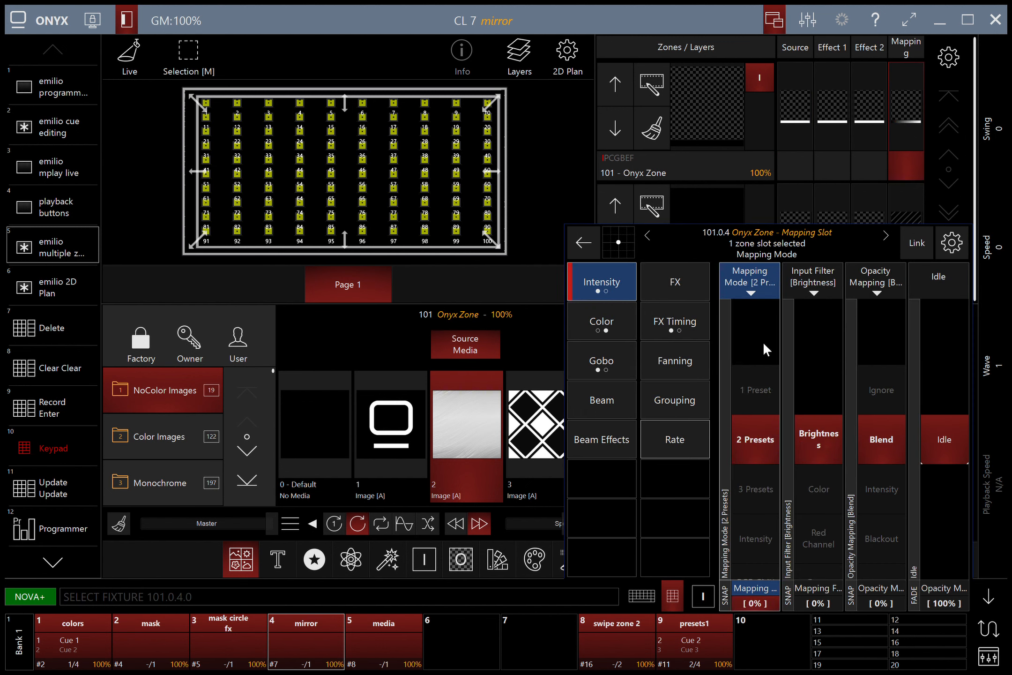
{"action": "left_click", "coordinate": [760, 374]}
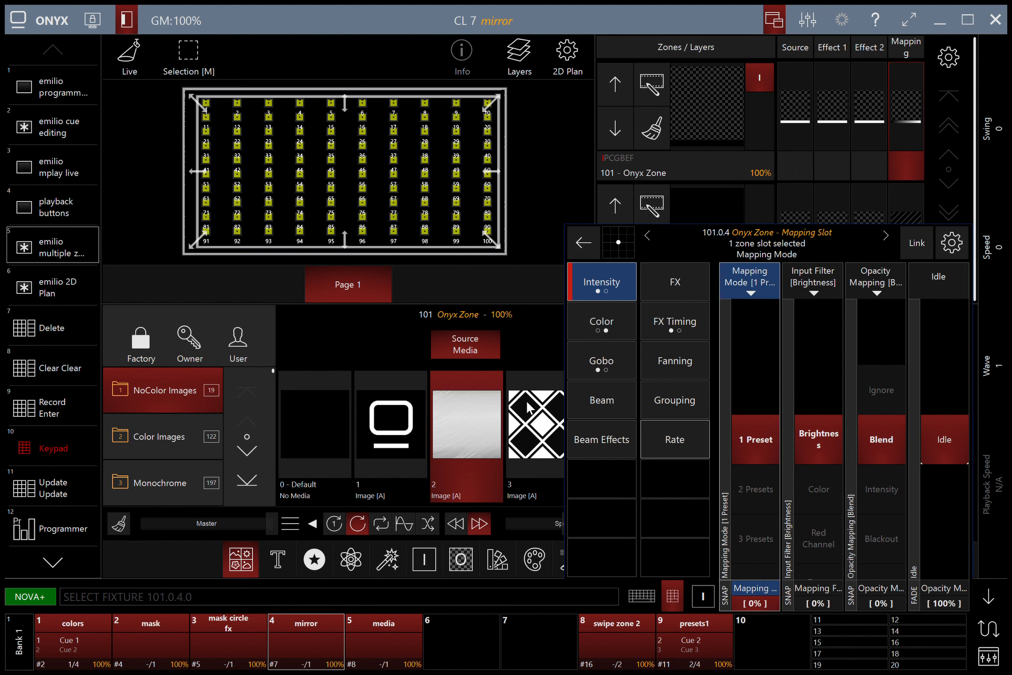
Step: Record the starting bar as cue 1 of a new swipe zone 1 cuelist on fader 6
{"action": "key", "text": "r"}
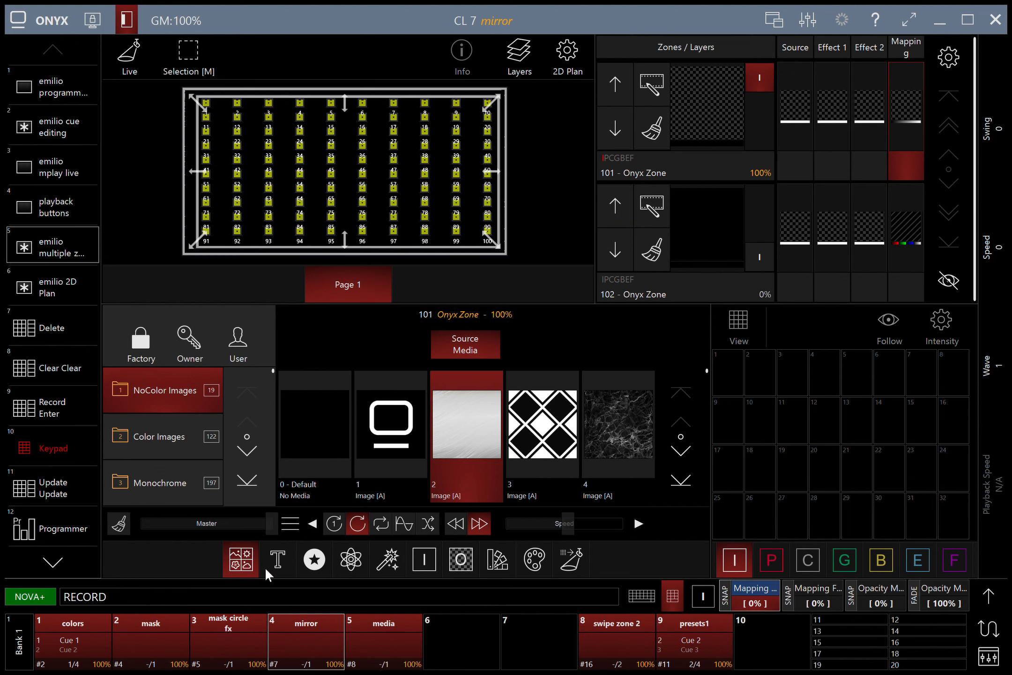
{"action": "left_click", "coordinate": [451, 624]}
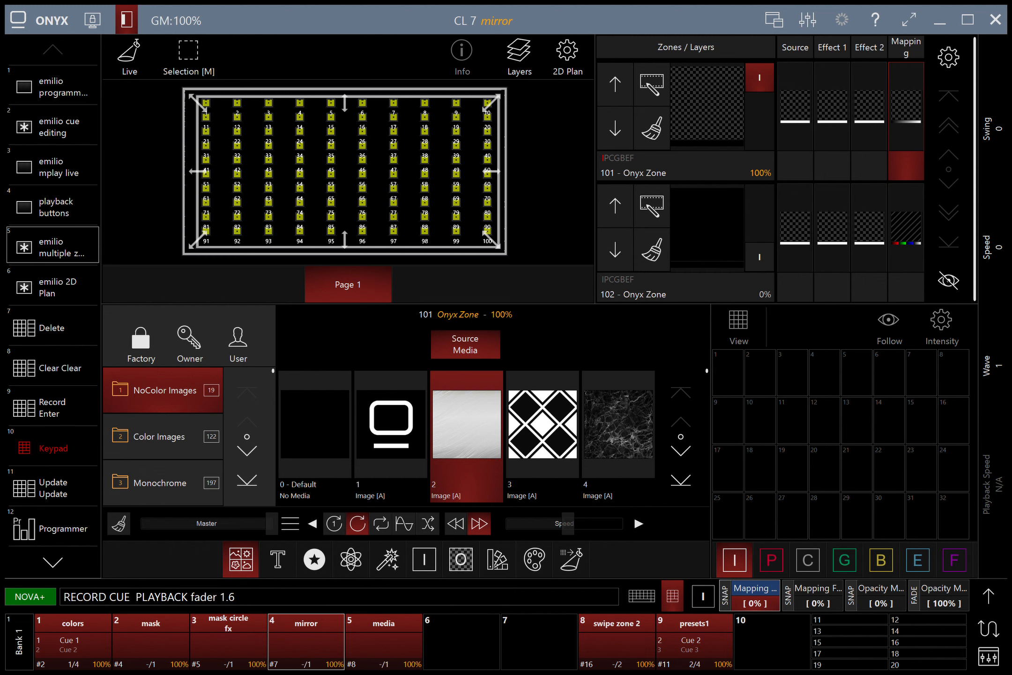
{"action": "left_click", "coordinate": [451, 623]}
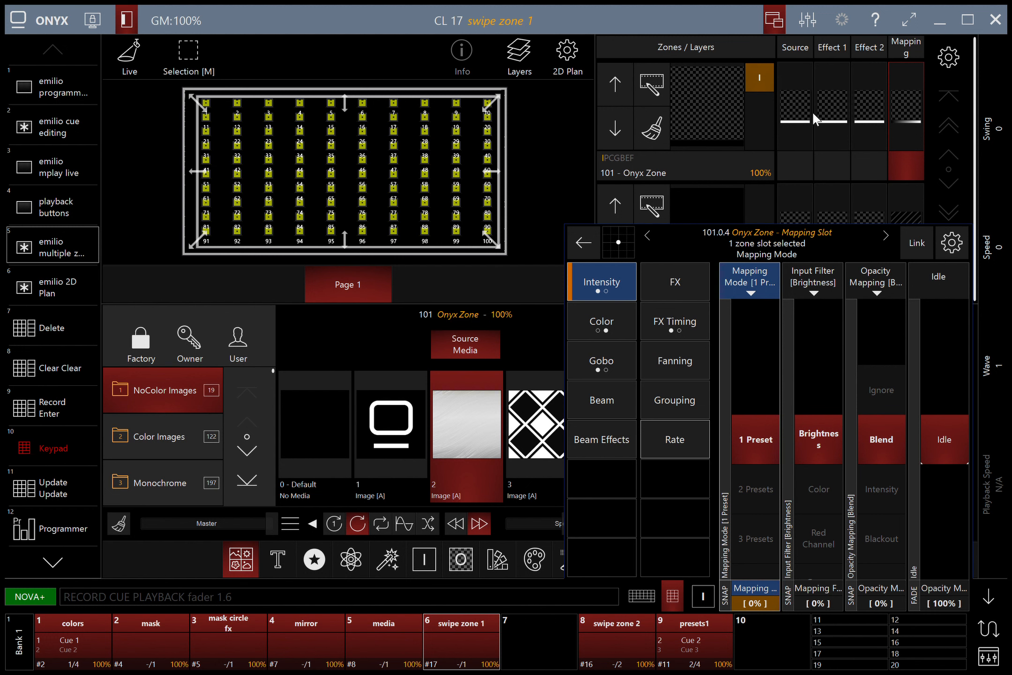
Step: Push zone 101's white bar to X 87% and record it as cue 2 of swipe zone 1
{"action": "left_click", "coordinate": [791, 98]}
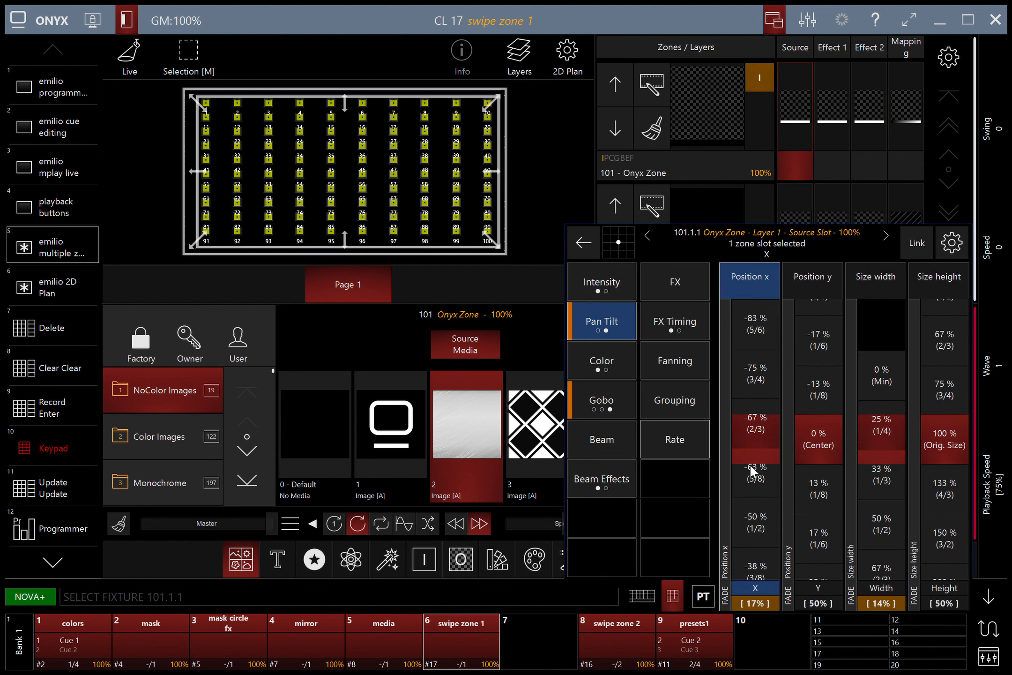
{"action": "left_click_drag", "start_coordinate": [750, 465], "coordinate": [750, 148]}
{"action": "left_click_drag", "start_coordinate": [750, 563], "coordinate": [750, 61]}
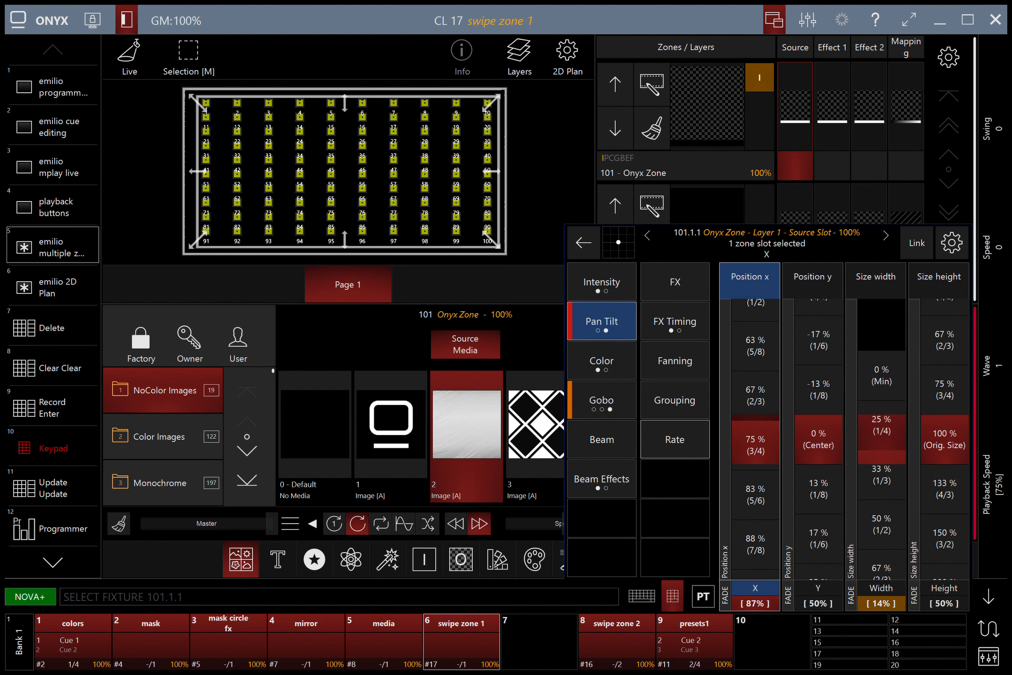
{"action": "key", "text": "r"}
{"action": "left_click", "coordinate": [520, 395]}
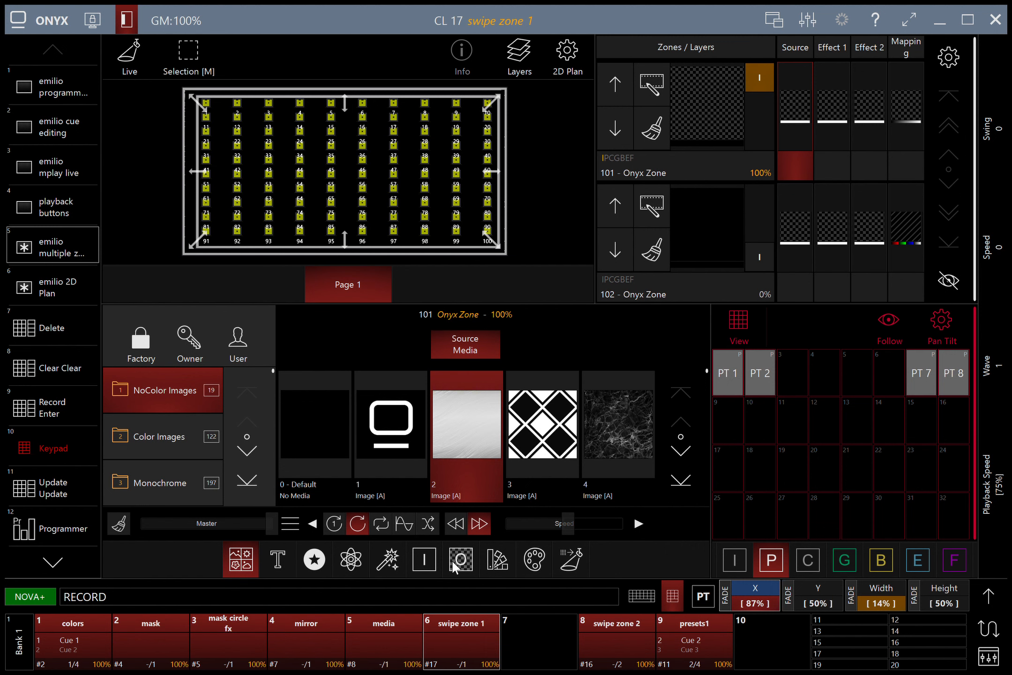
{"action": "key", "text": "Return"}
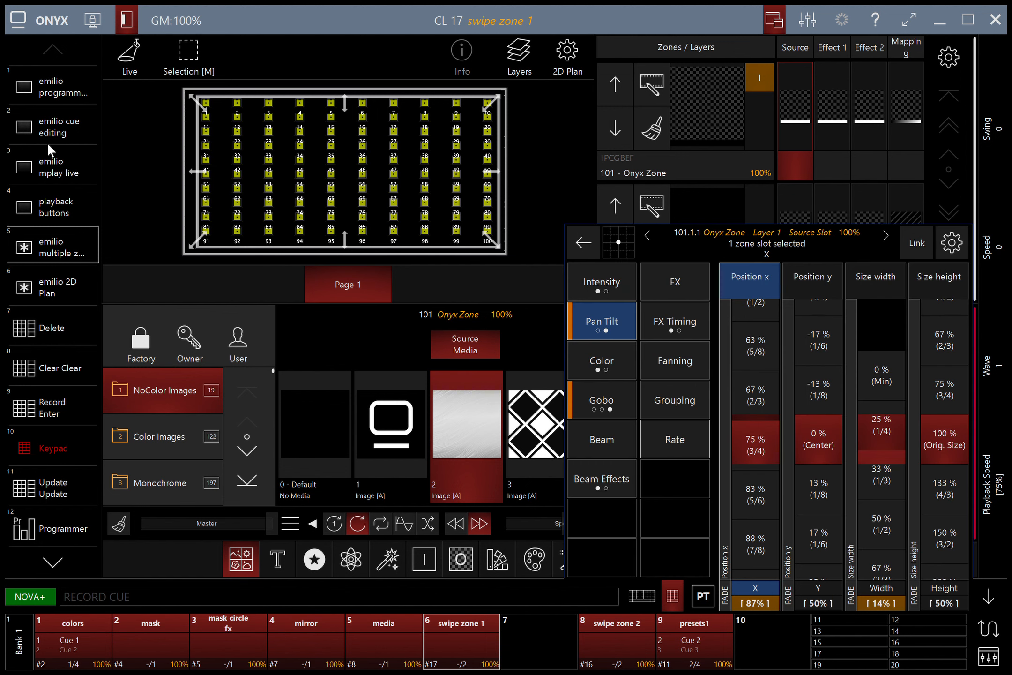
Step: Set cue 2's trigger to Follow, keeping cue 1 on Go
{"action": "left_click", "coordinate": [67, 130]}
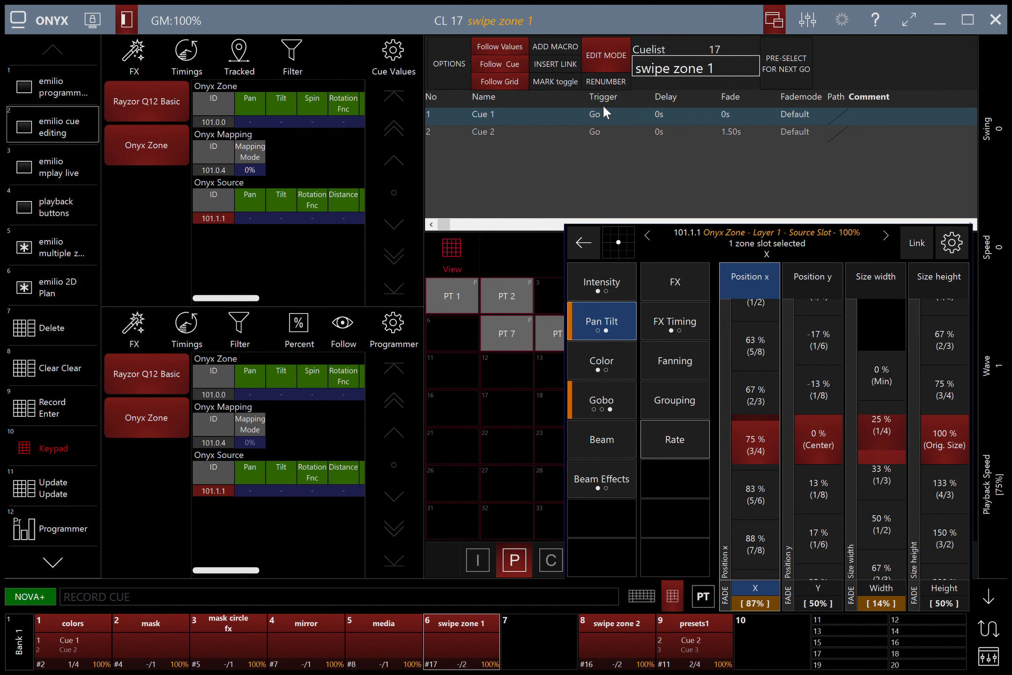
{"action": "left_click", "coordinate": [596, 132]}
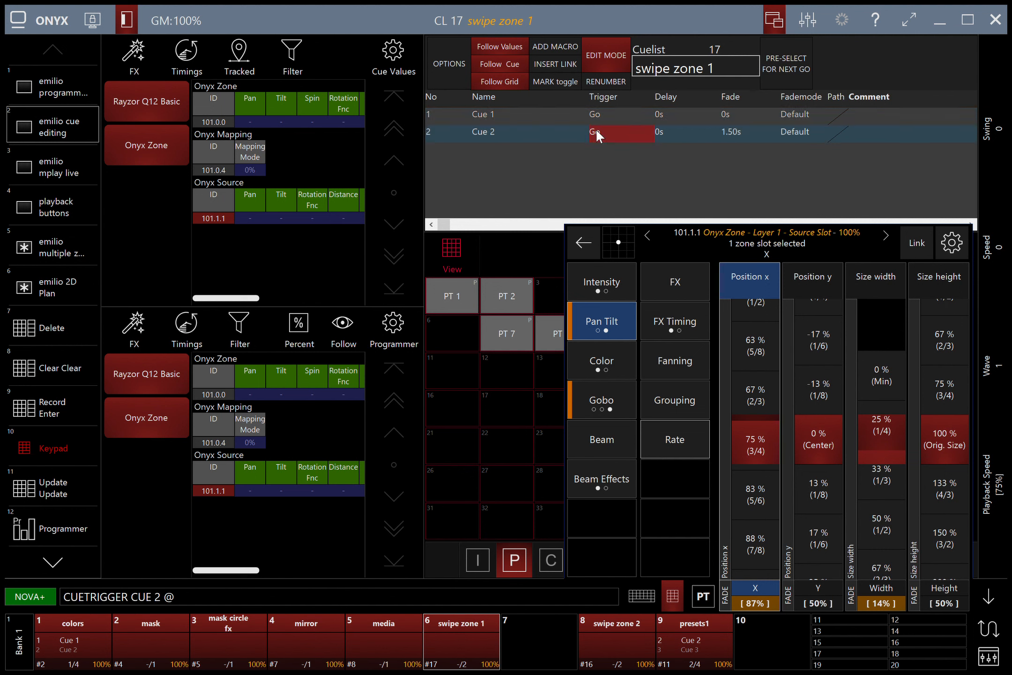
{"action": "left_click", "coordinate": [241, 542]}
{"action": "left_click", "coordinate": [788, 111]}
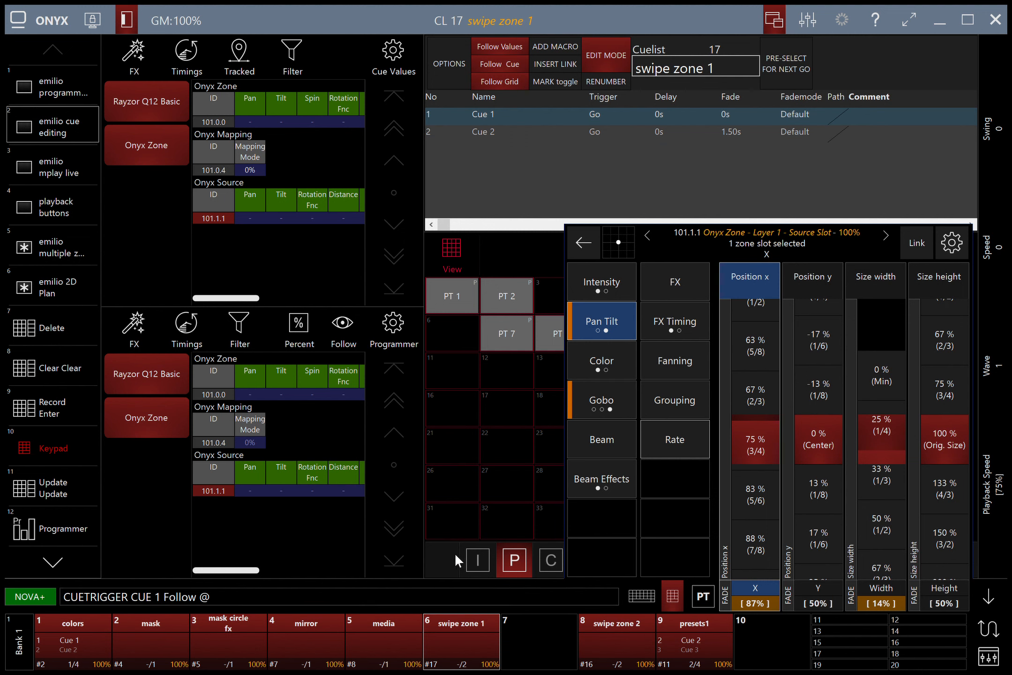
{"action": "key", "text": "Return"}
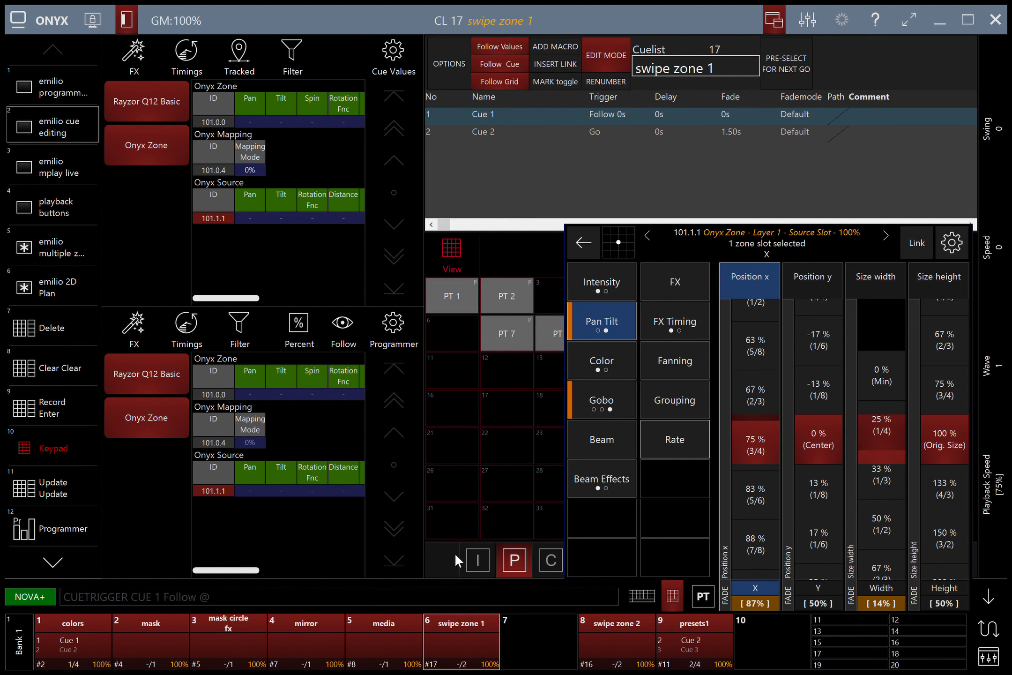
{"action": "left_click", "coordinate": [600, 118]}
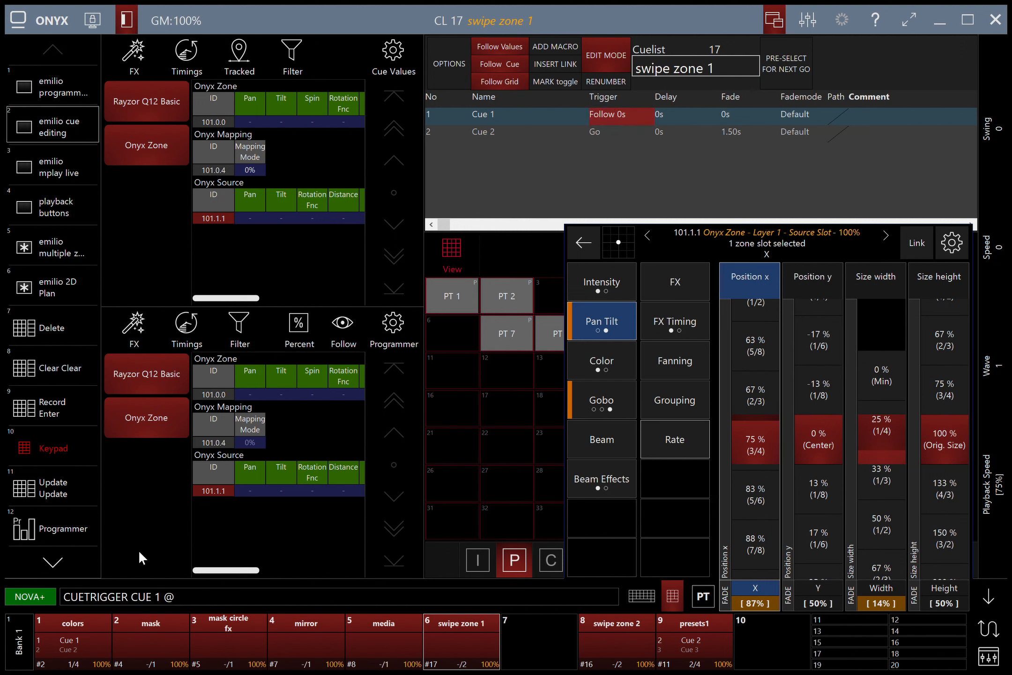
{"action": "key", "text": "Return"}
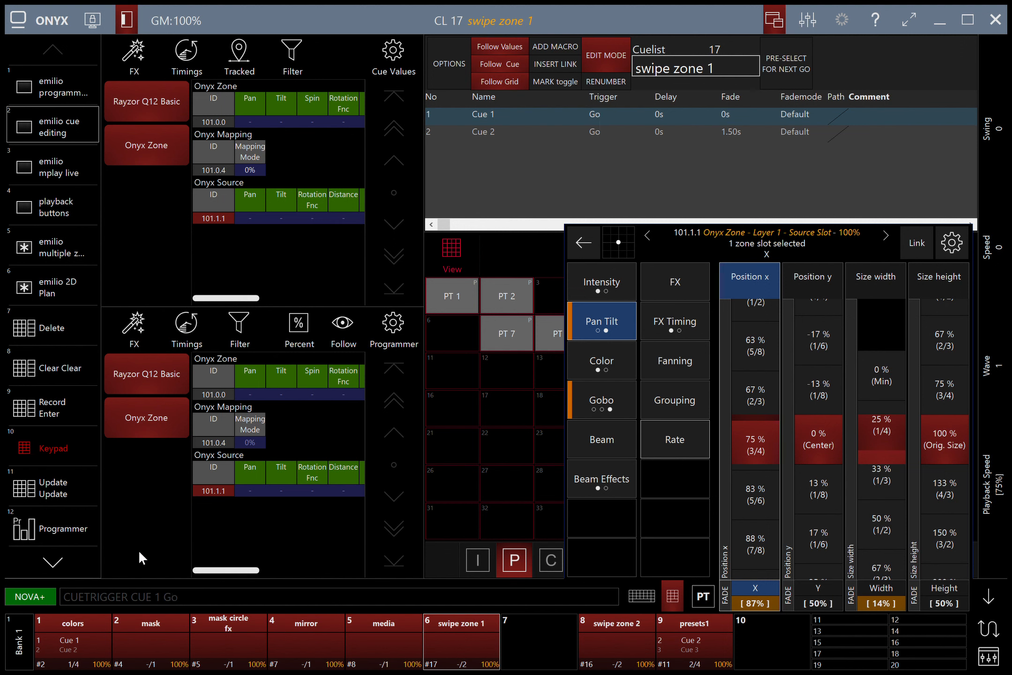
{"action": "left_click", "coordinate": [600, 126]}
{"action": "left_click", "coordinate": [250, 548]}
{"action": "key", "text": "Return"}
Step: Set cue 1's fade mode to Snap All Channels and clear the programmer
{"action": "left_click", "coordinate": [791, 118]}
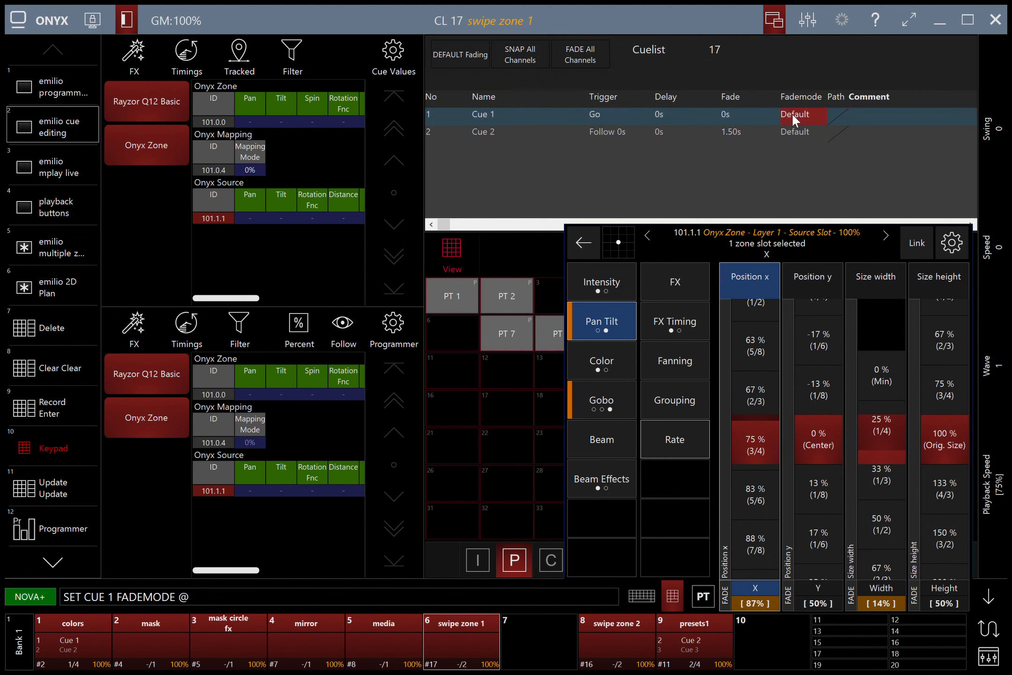
{"action": "left_click", "coordinate": [519, 54]}
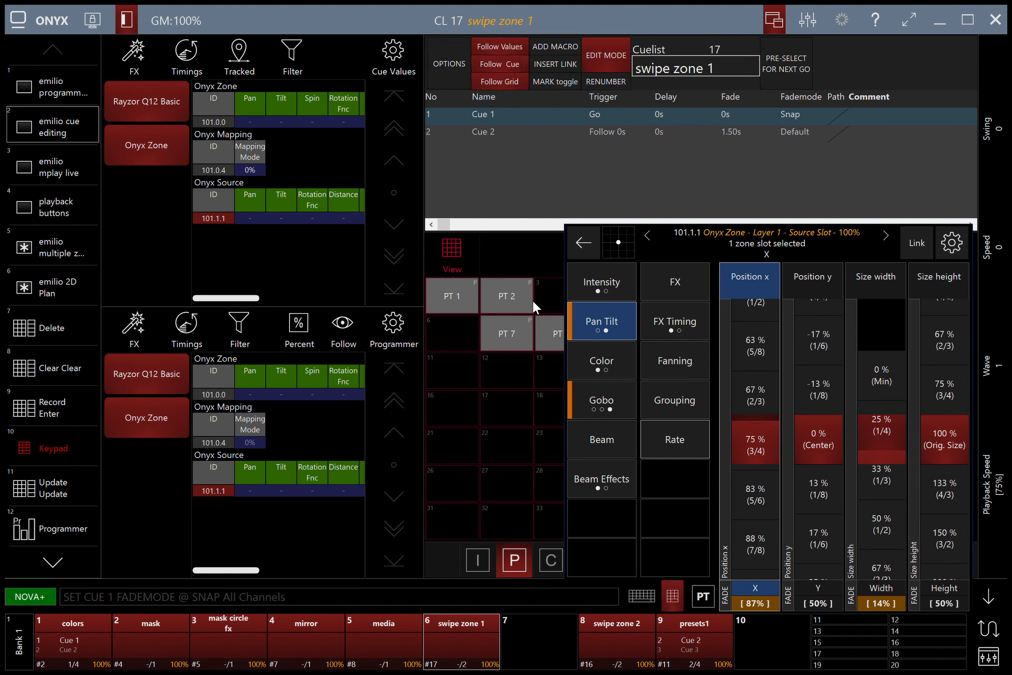
{"action": "key", "text": "Escape"}
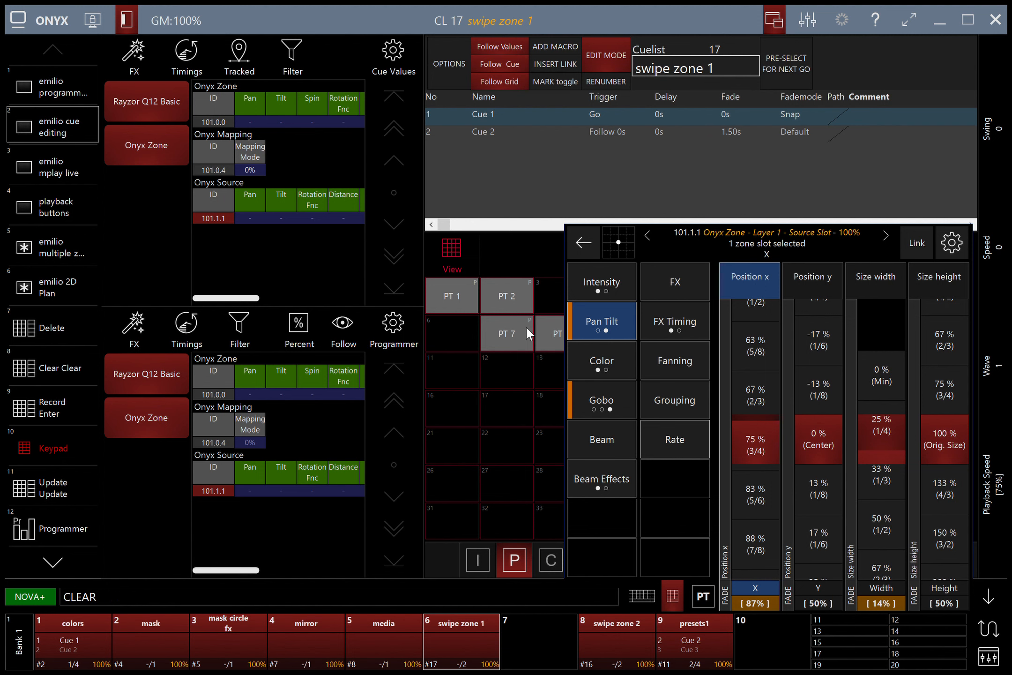
{"action": "key", "text": "Escape"}
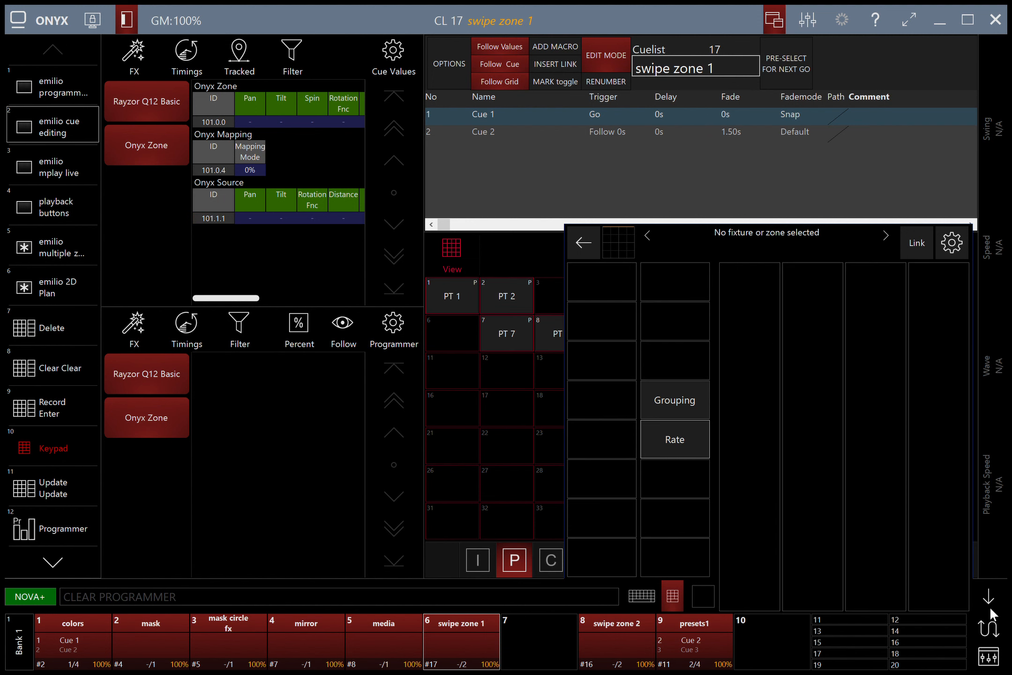
Step: Hide the encoder panel and keypad, and return to the multiple zone pixel layout
{"action": "left_click", "coordinate": [988, 596]}
{"action": "left_click", "coordinate": [675, 595]}
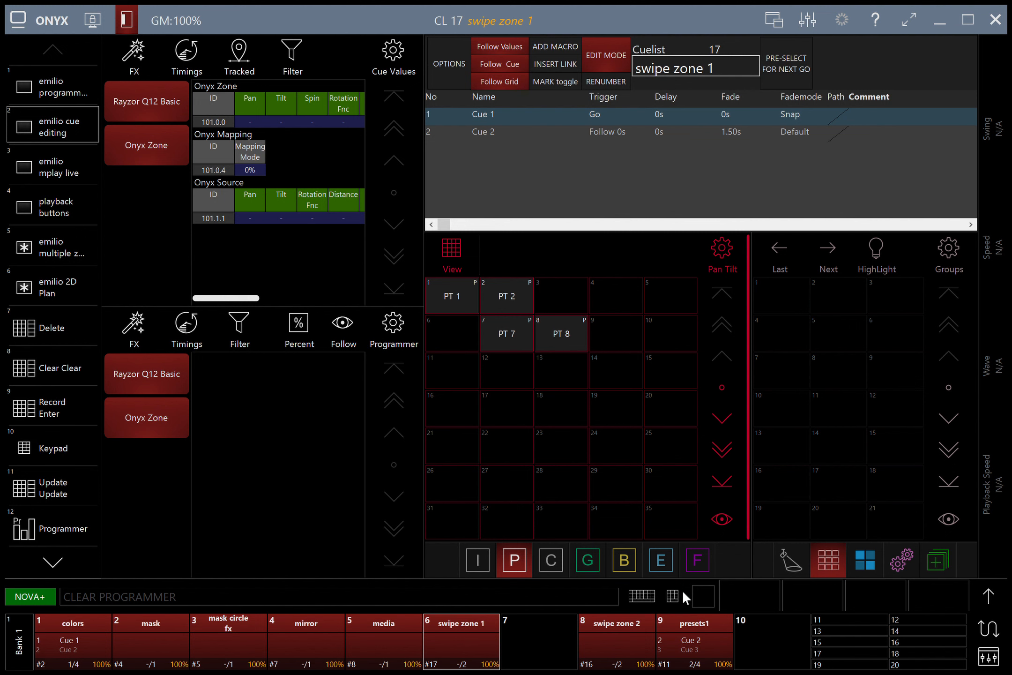
{"action": "left_click", "coordinate": [60, 239]}
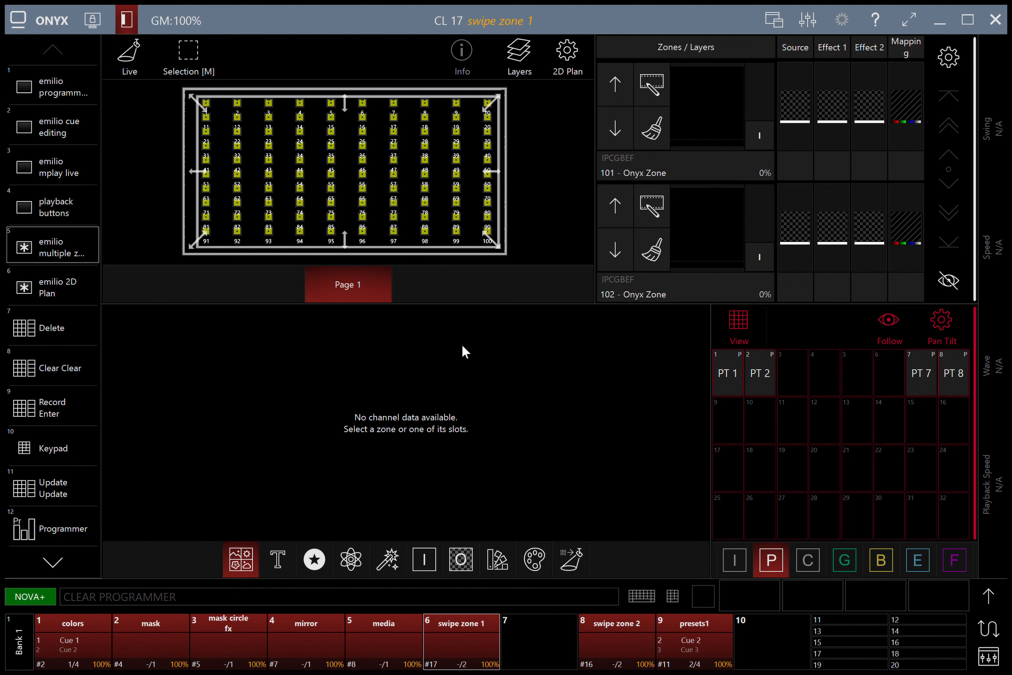
Step: Run swipe zone 1 through to Cue 2 while the media cuelist plays Cue 1
{"action": "key", "text": "space"}
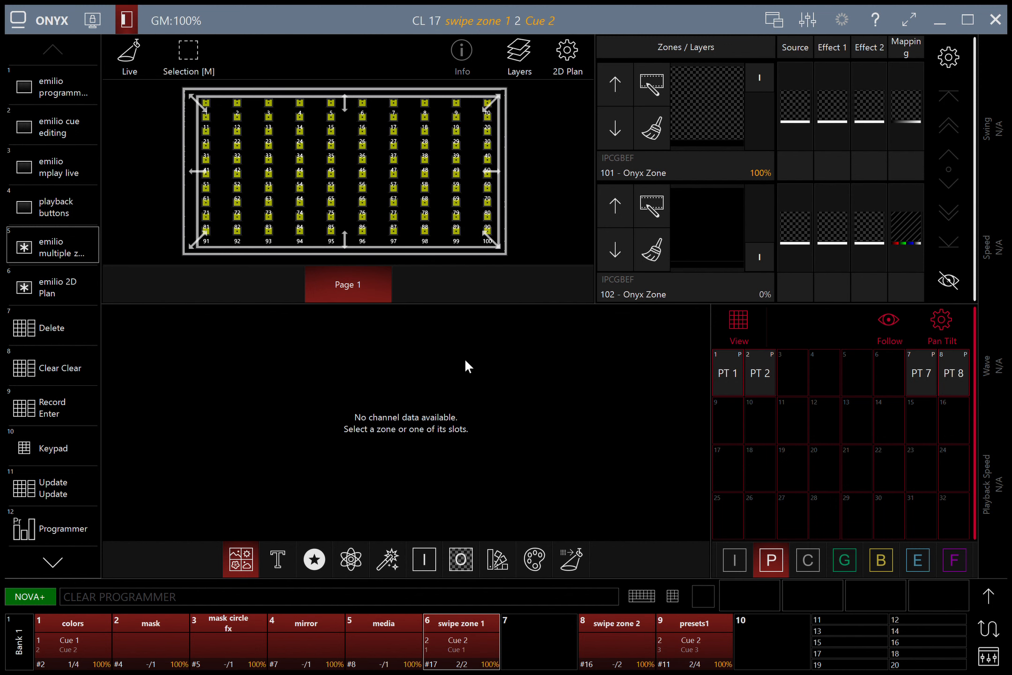
{"action": "left_click", "coordinate": [379, 642]}
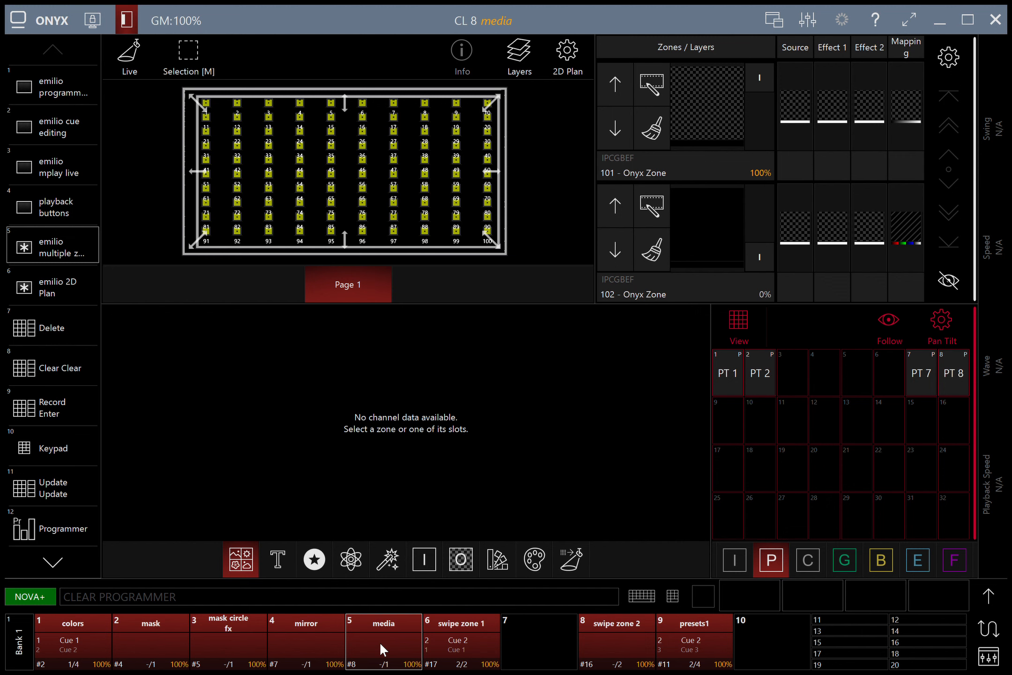
{"action": "key", "text": "space"}
{"action": "left_click", "coordinate": [462, 647]}
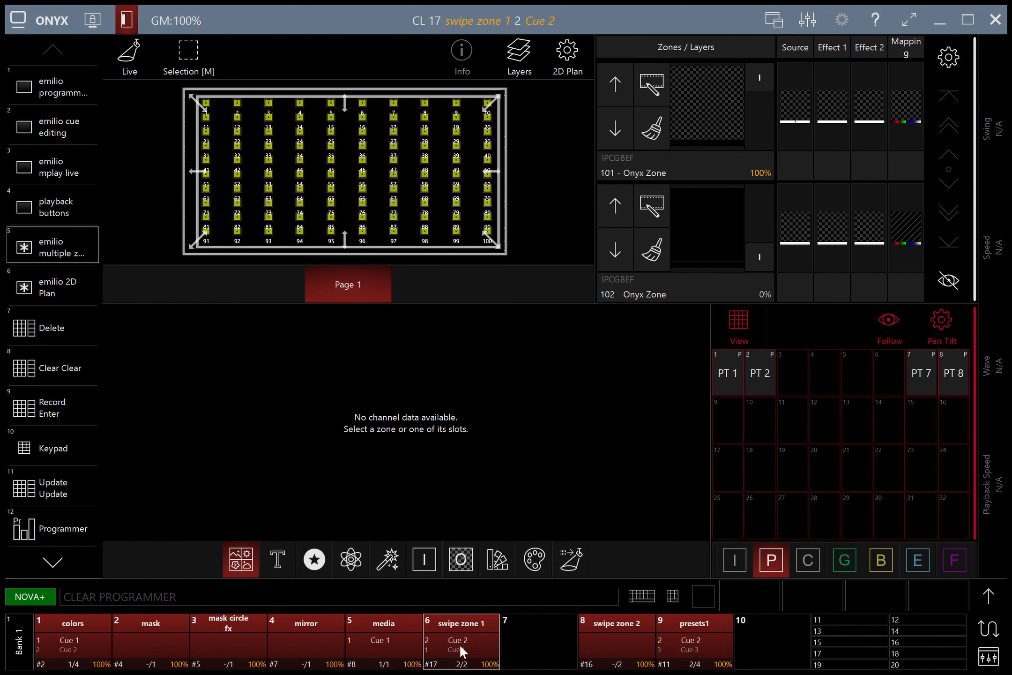